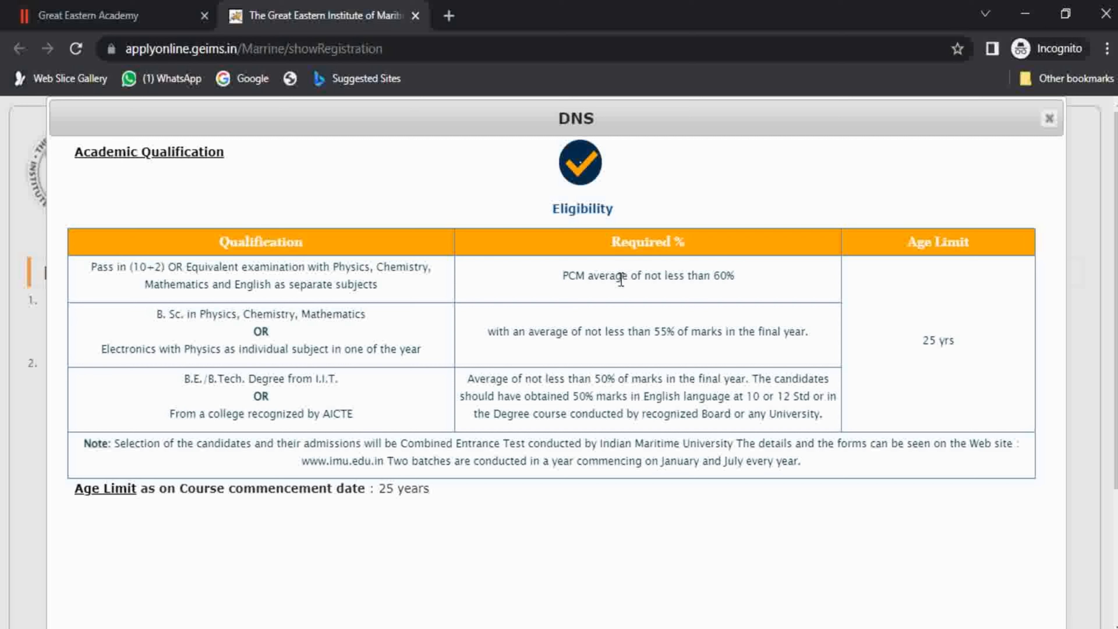
# Highlight the 60% PCM, B.Sc., 55% final-year and B.E./B.Tech. eligibility requirements in the DNS table.
pyautogui.moveTo(666, 277); pyautogui.dragTo(739, 282)
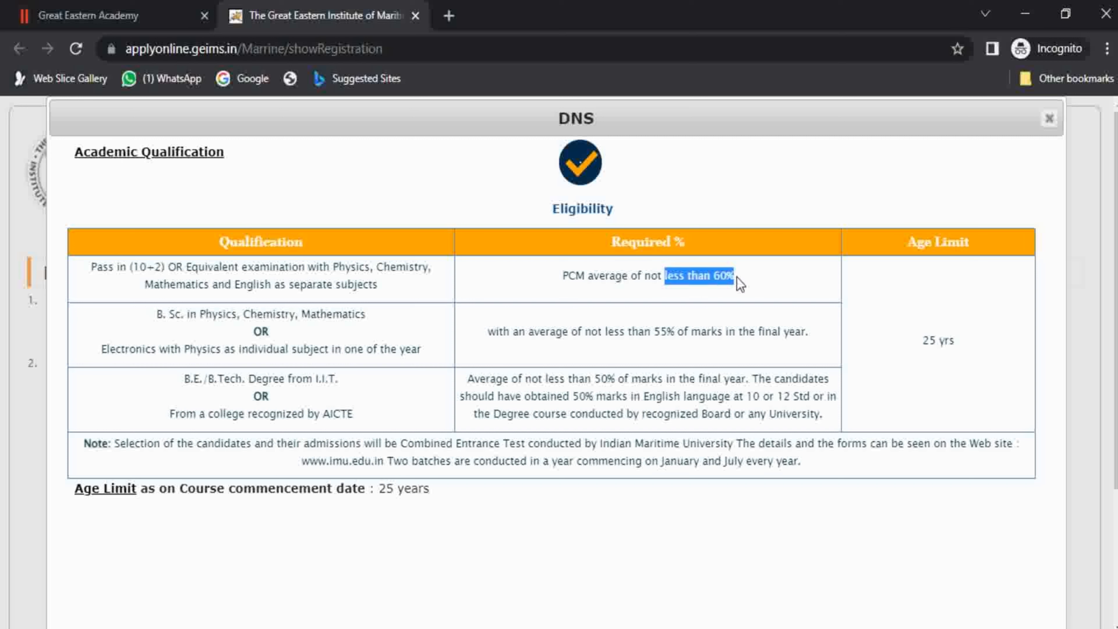
pyautogui.click(736, 280)
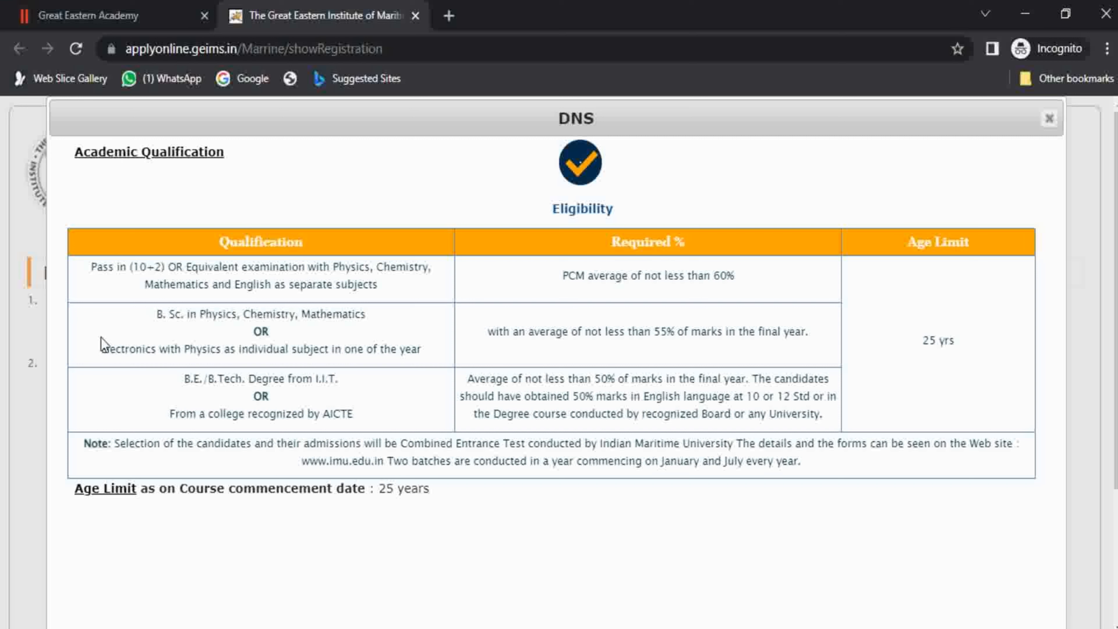
pyautogui.moveTo(166, 315); pyautogui.dragTo(192, 315)
pyautogui.click(206, 315)
pyautogui.moveTo(654, 333); pyautogui.dragTo(681, 334)
pyautogui.click(682, 334)
pyautogui.moveTo(765, 335); pyautogui.dragTo(779, 336)
pyautogui.click(778, 336)
pyautogui.moveTo(184, 382); pyautogui.dragTo(330, 382)
pyautogui.click(208, 381)
pyautogui.click(235, 382)
pyautogui.click(330, 382)
# Highlight the recognized-college wording, the 50% degree requirement and the 25 yrs age limit.
pyautogui.moveTo(254, 417); pyautogui.dragTo(283, 418)
pyautogui.click(311, 415)
pyautogui.moveTo(468, 381); pyautogui.dragTo(840, 425)
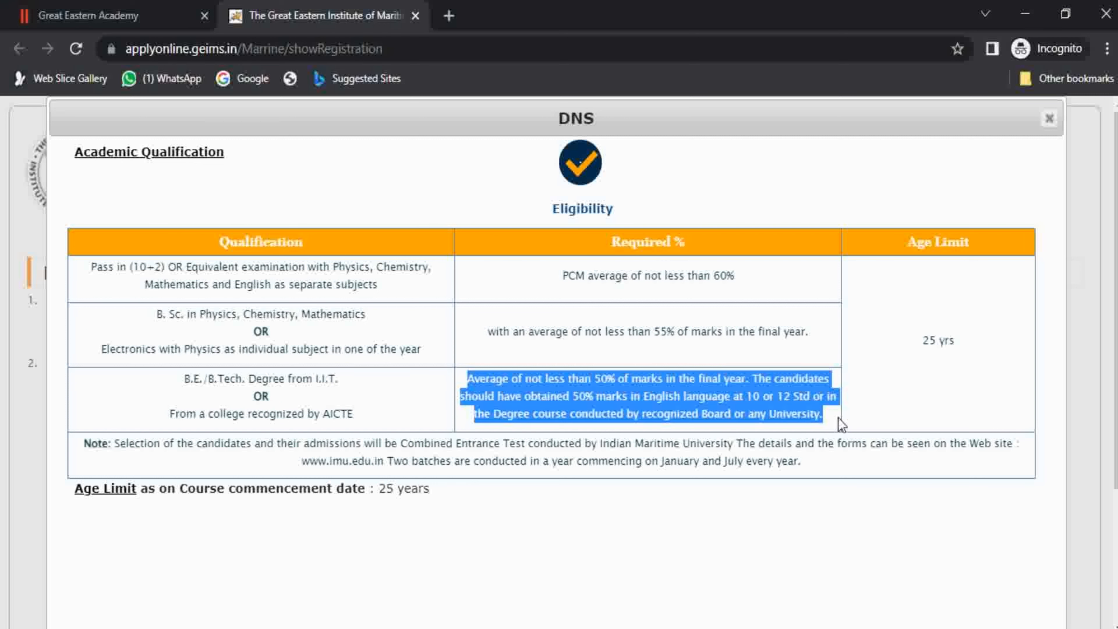
pyautogui.click(841, 425)
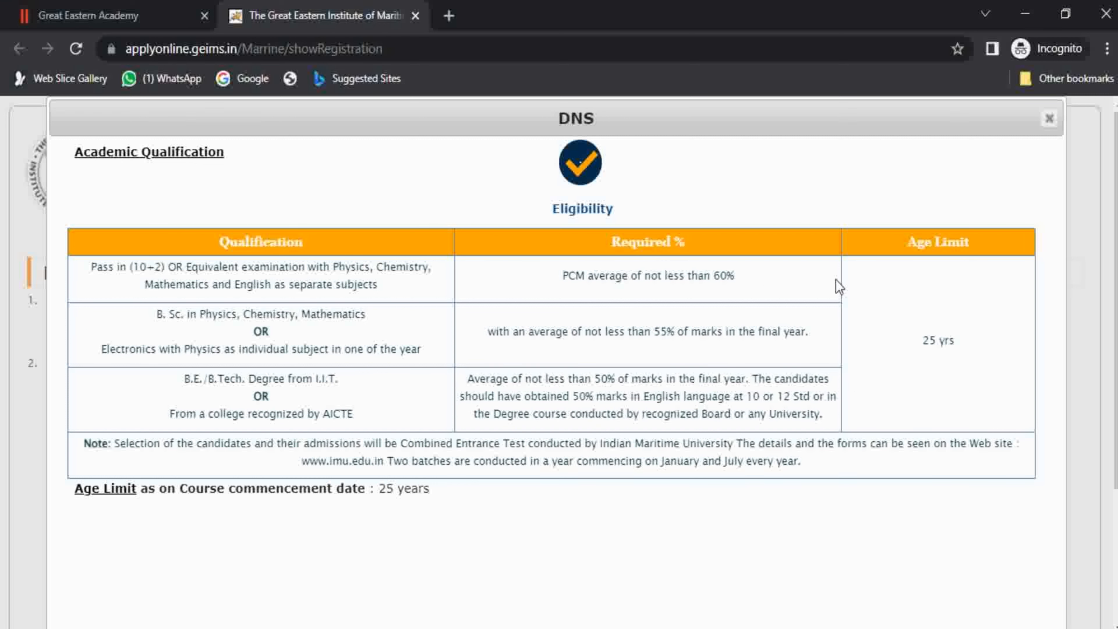
pyautogui.moveTo(922, 340); pyautogui.dragTo(960, 348)
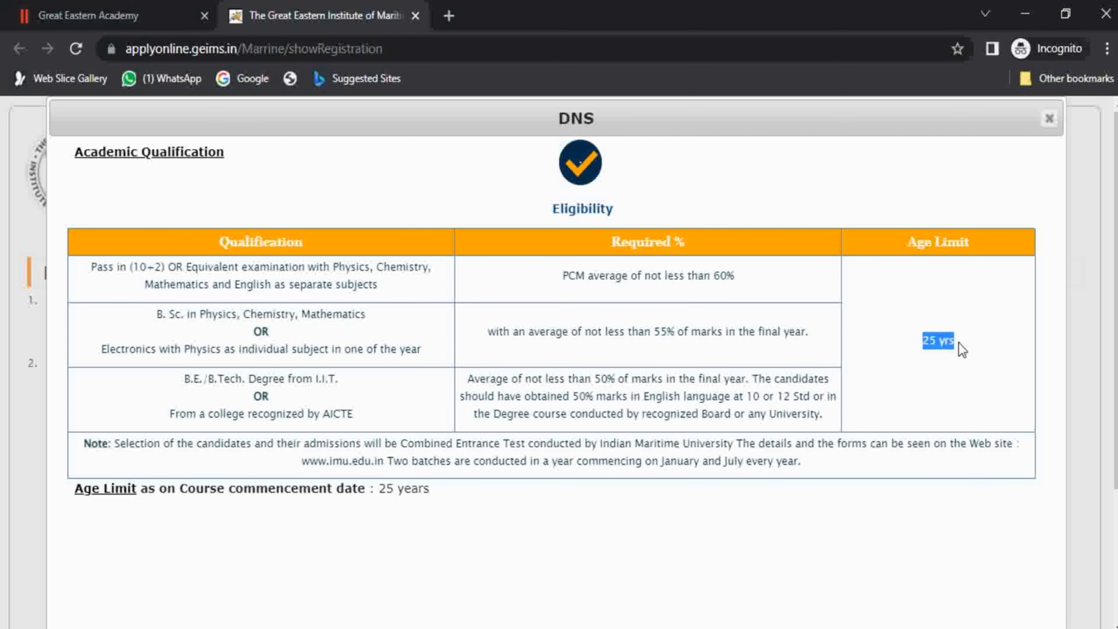
pyautogui.click(962, 349)
pyautogui.moveTo(960, 347); pyautogui.dragTo(924, 347)
pyautogui.click(921, 352)
# Highlight the course-commencement 25-year age limit line, then close the DNS eligibility popup.
pyautogui.moveTo(206, 489); pyautogui.dragTo(375, 503)
pyautogui.click(373, 497)
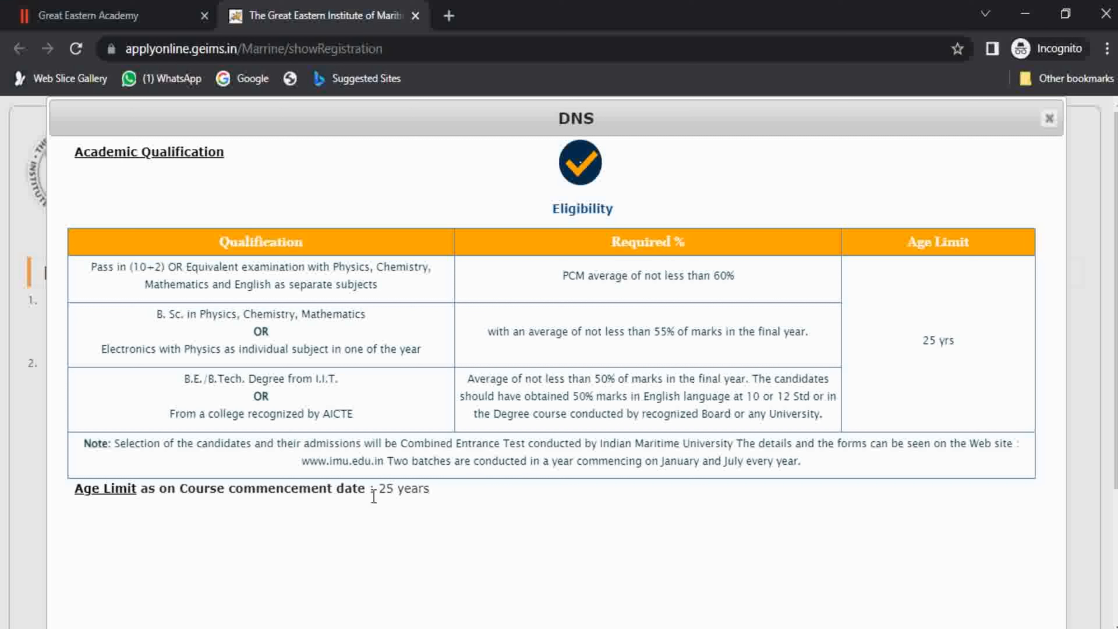
pyautogui.moveTo(374, 490); pyautogui.dragTo(426, 489)
pyautogui.click(424, 491)
pyautogui.click(1049, 118)
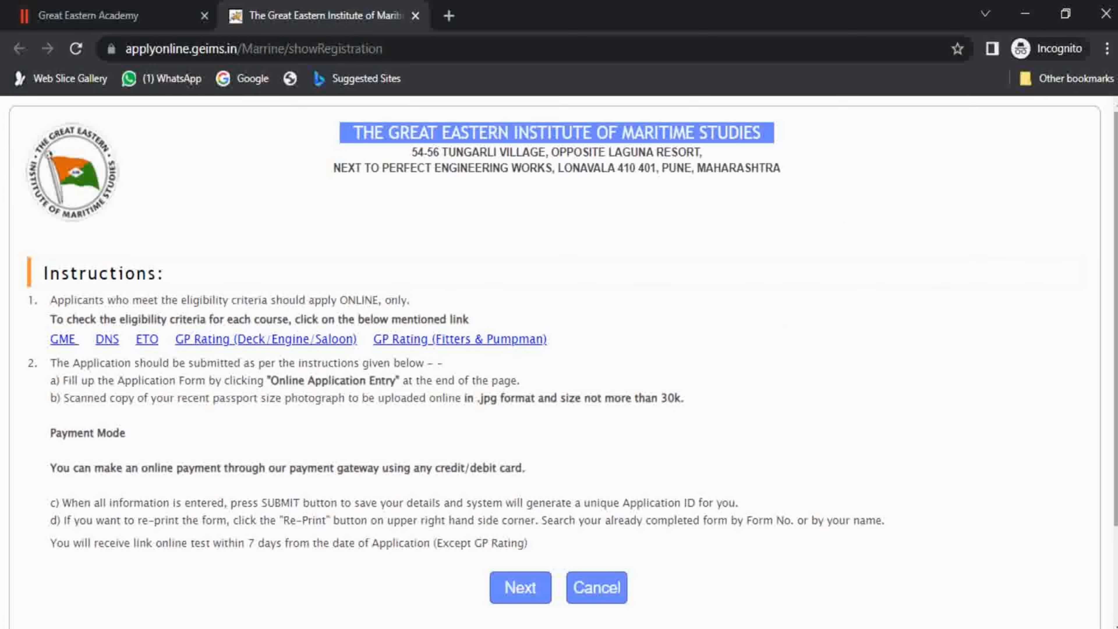
# Continue to the registration form and select the DNS course.
pyautogui.scroll(-1, 1095, 245)
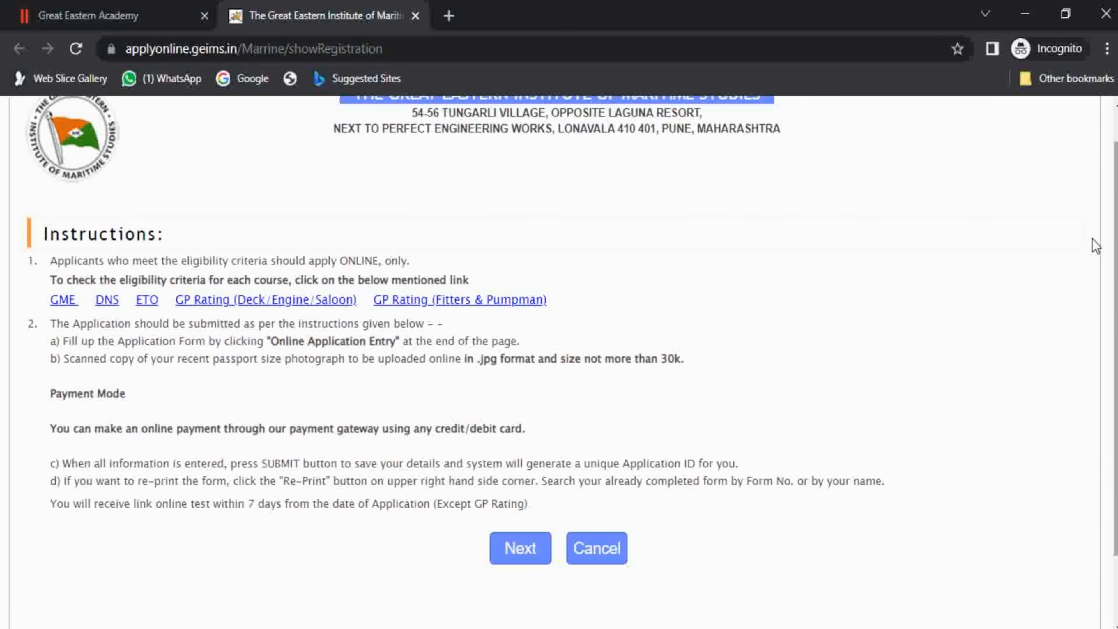
pyautogui.click(520, 550)
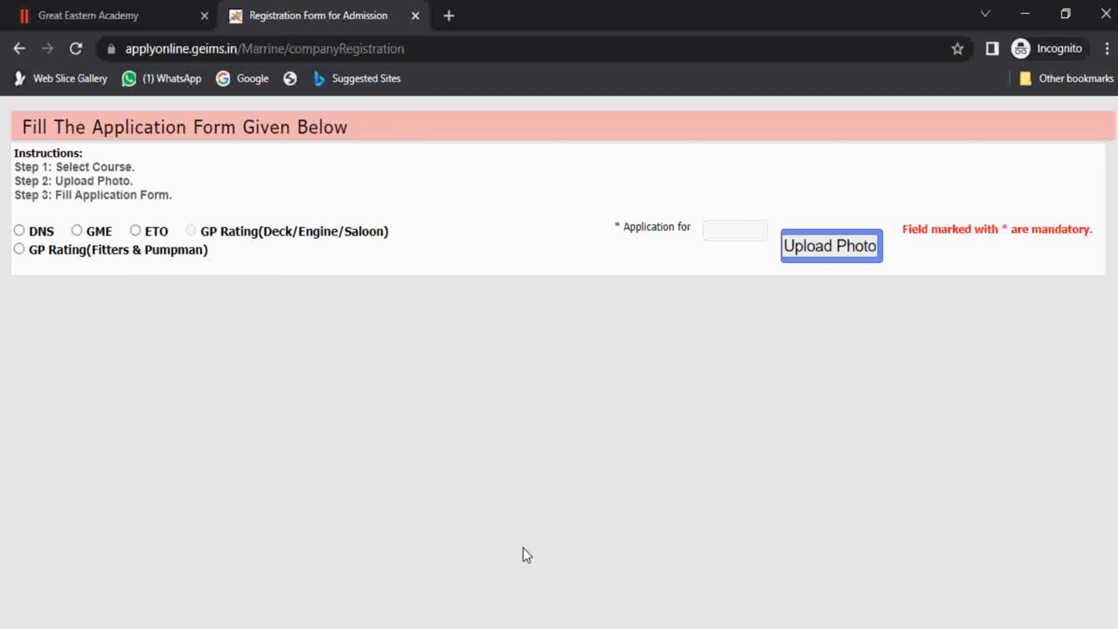
pyautogui.click(19, 231)
# Upload the contact-icon image as the applicant photo.
pyautogui.click(831, 247)
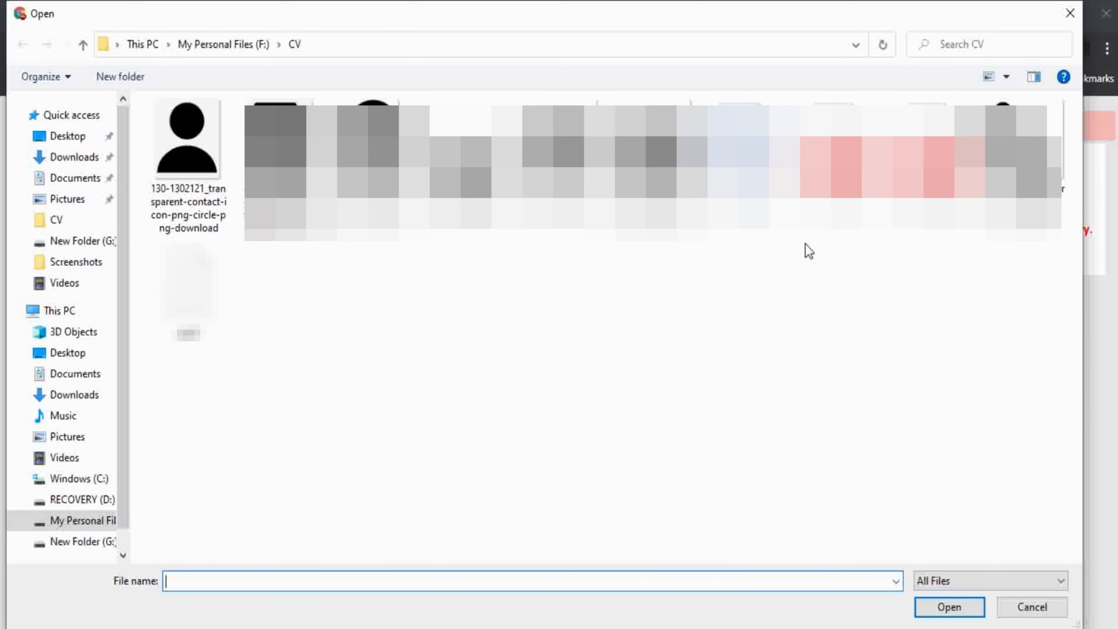
pyautogui.click(187, 159)
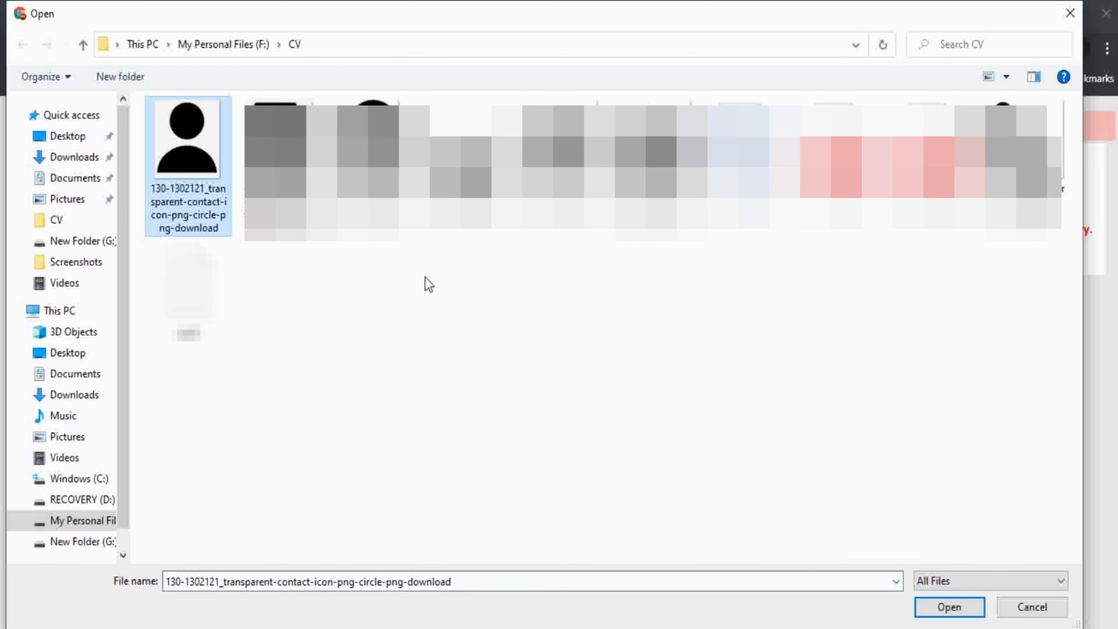
pyautogui.click(971, 606)
pyautogui.scroll(-2, 1107, 258)
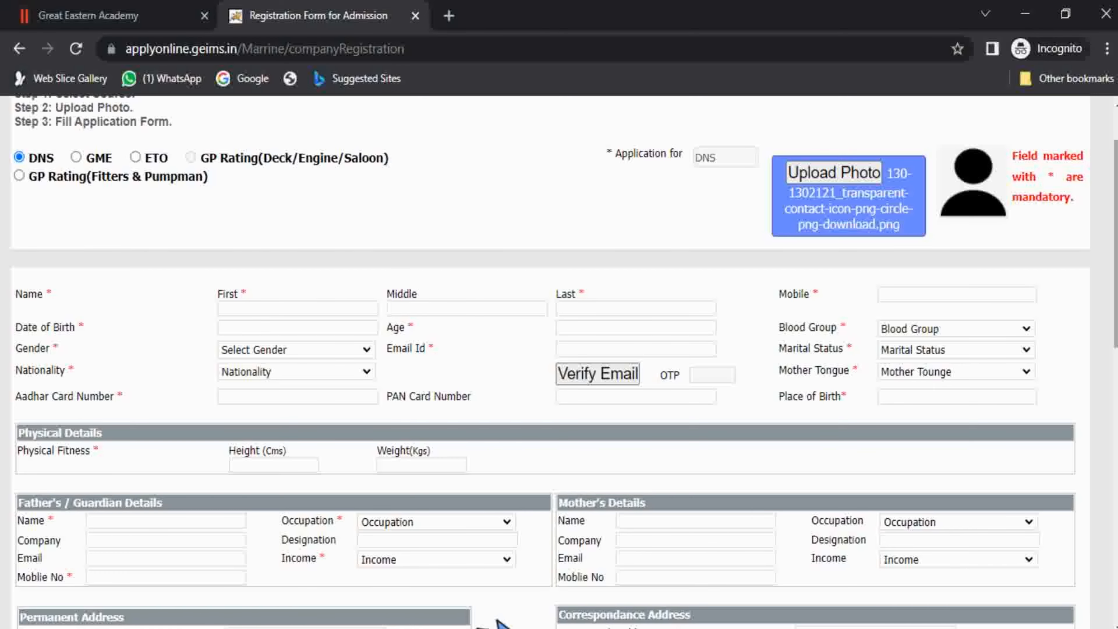
# Enter the applicant's first name, leaving middle and last names blank.
pyautogui.moveTo(1116, 290); pyautogui.dragTo(1117, 262)
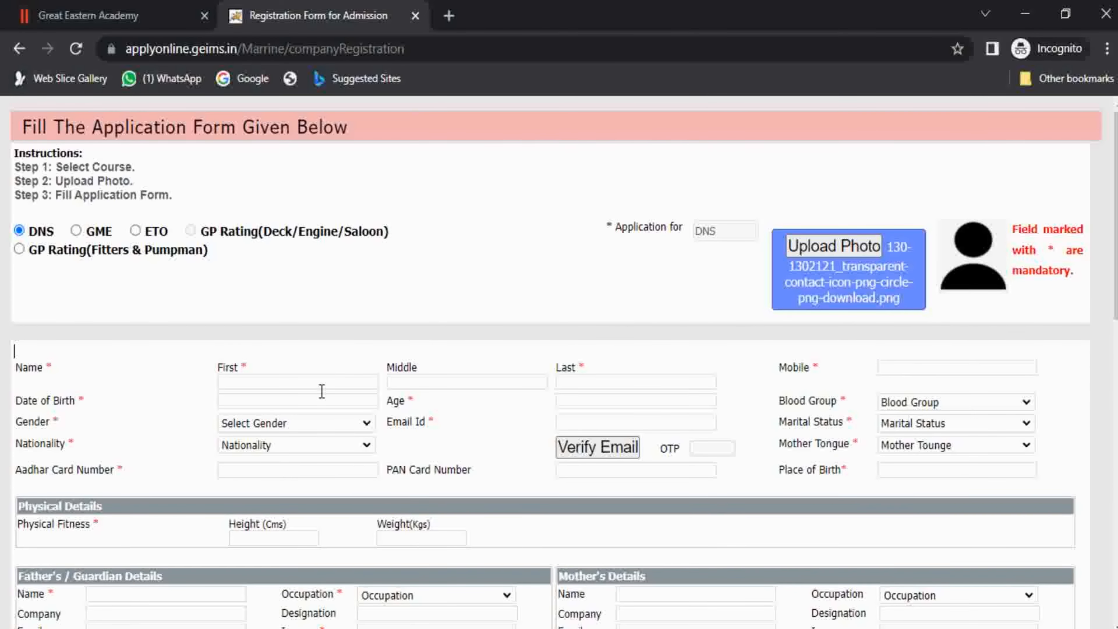
pyautogui.click(309, 383)
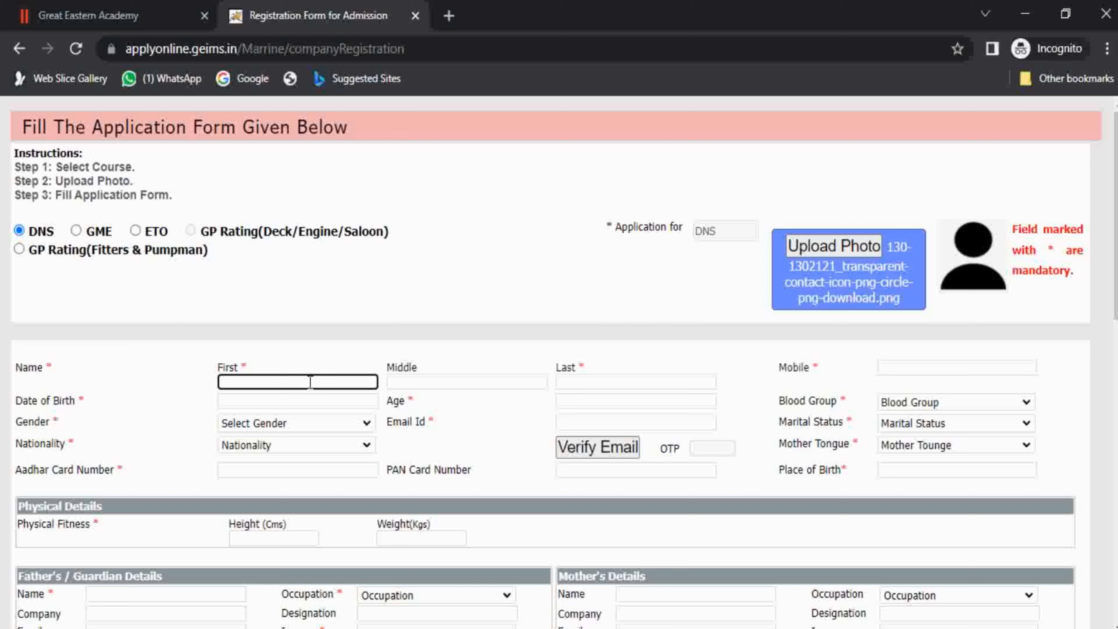
pyautogui.write('Visgh')
pyautogui.click(435, 387)
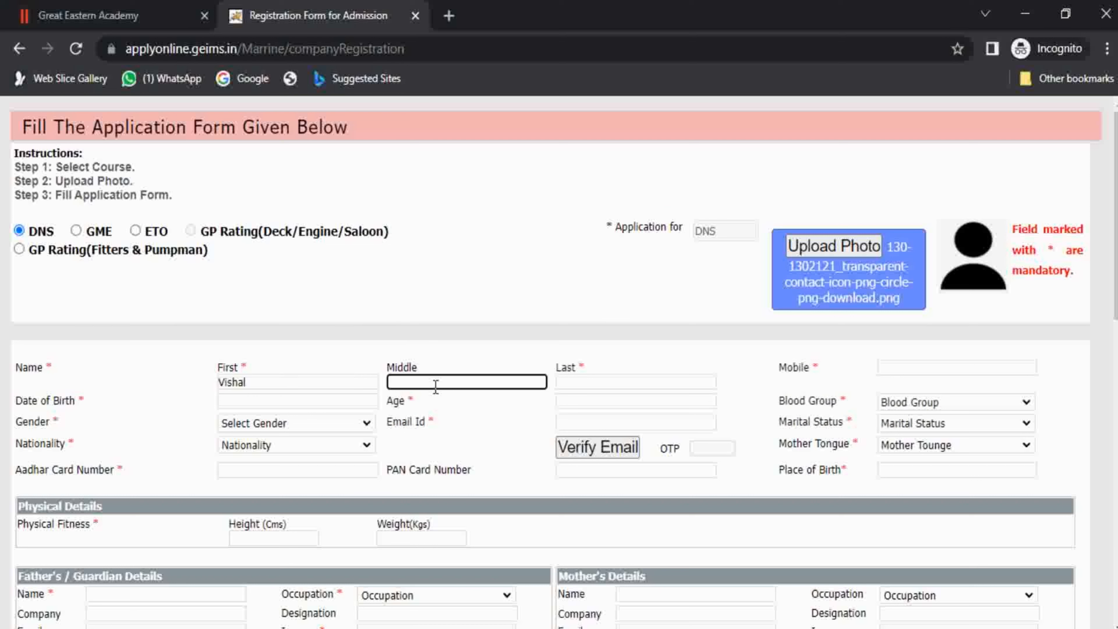
pyautogui.click(607, 382)
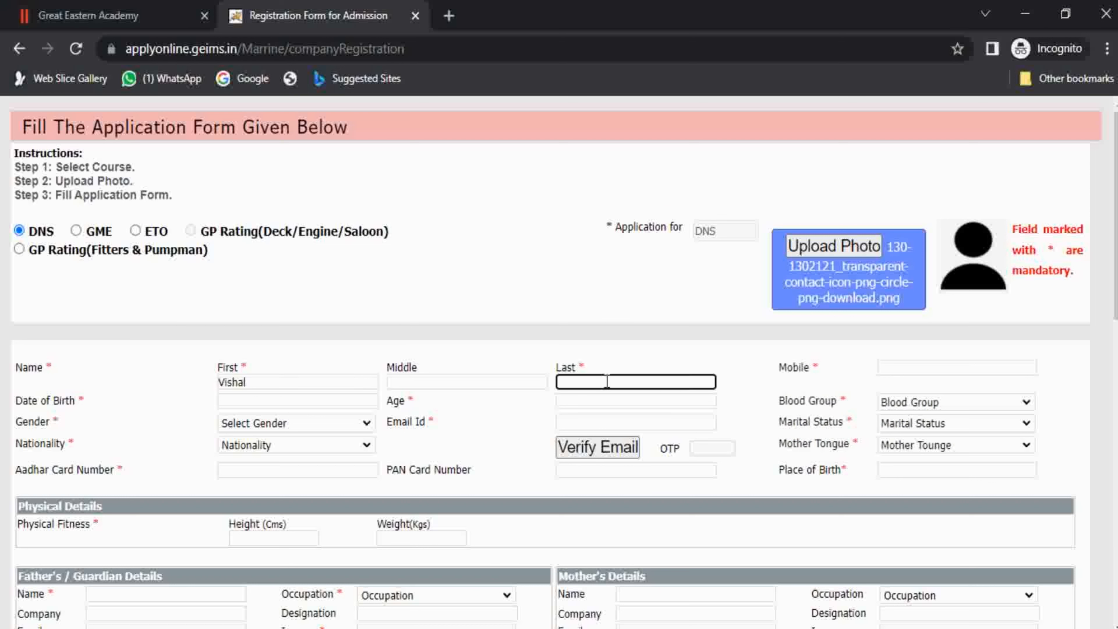
# Set the date of birth to 11 March 2002 in the calendar picker.
pyautogui.click(304, 400)
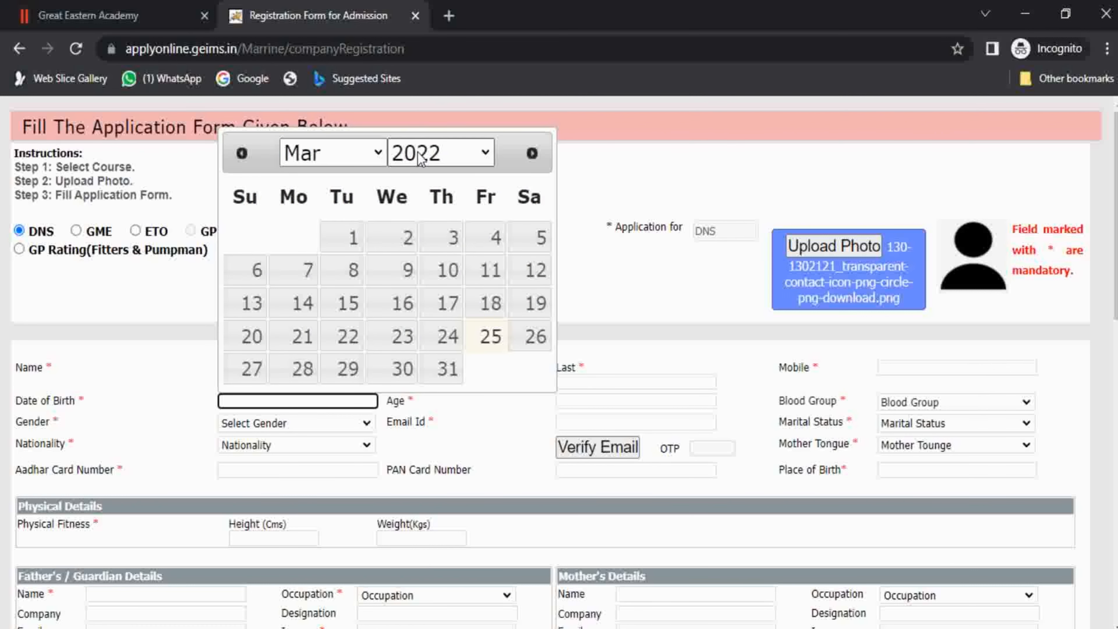
pyautogui.click(438, 153)
pyautogui.scroll(2, 421, 265)
pyautogui.scroll(5, 421, 306)
pyautogui.scroll(-3, 423, 246)
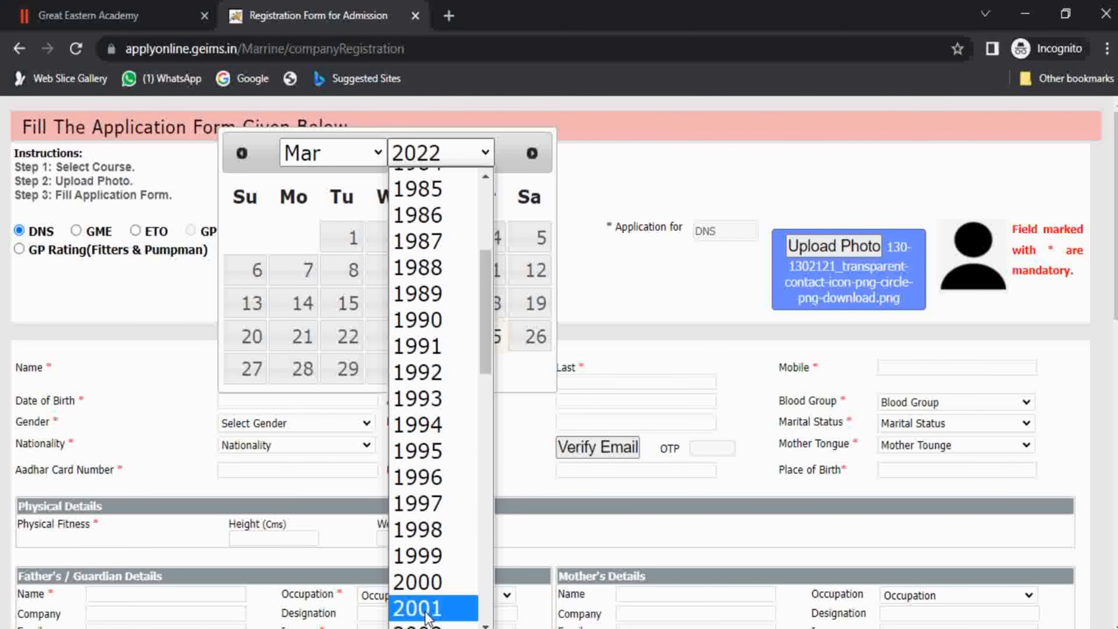
pyautogui.click(418, 610)
pyautogui.click(309, 318)
pyautogui.scroll(-1, 200, 387)
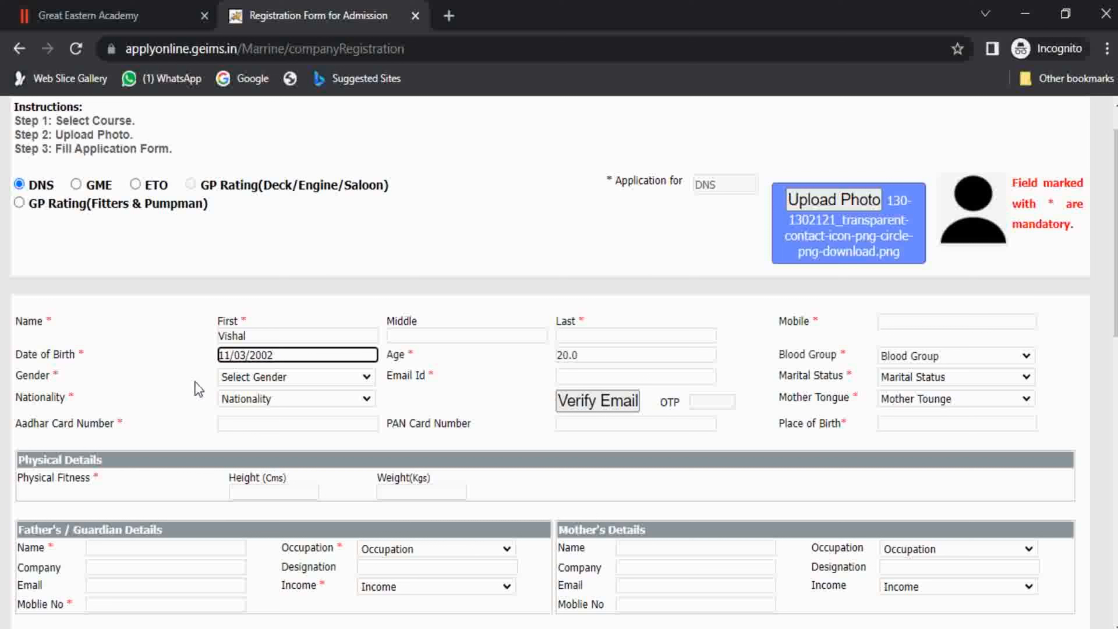
# Set gender to Male and nationality to Indian.
pyautogui.click(343, 378)
pyautogui.click(332, 411)
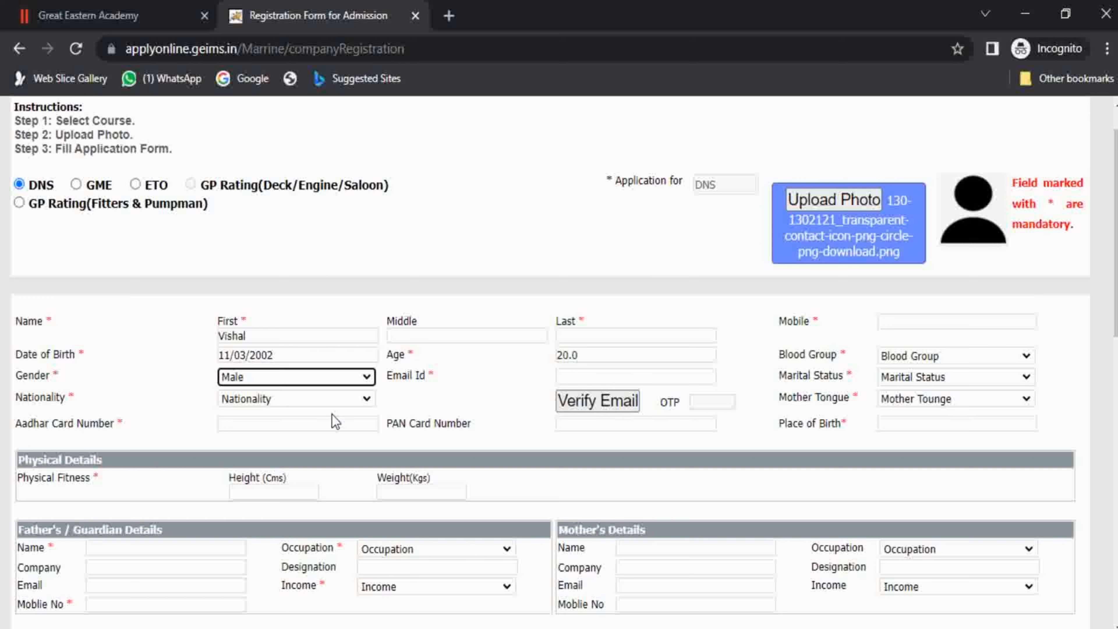
pyautogui.click(319, 400)
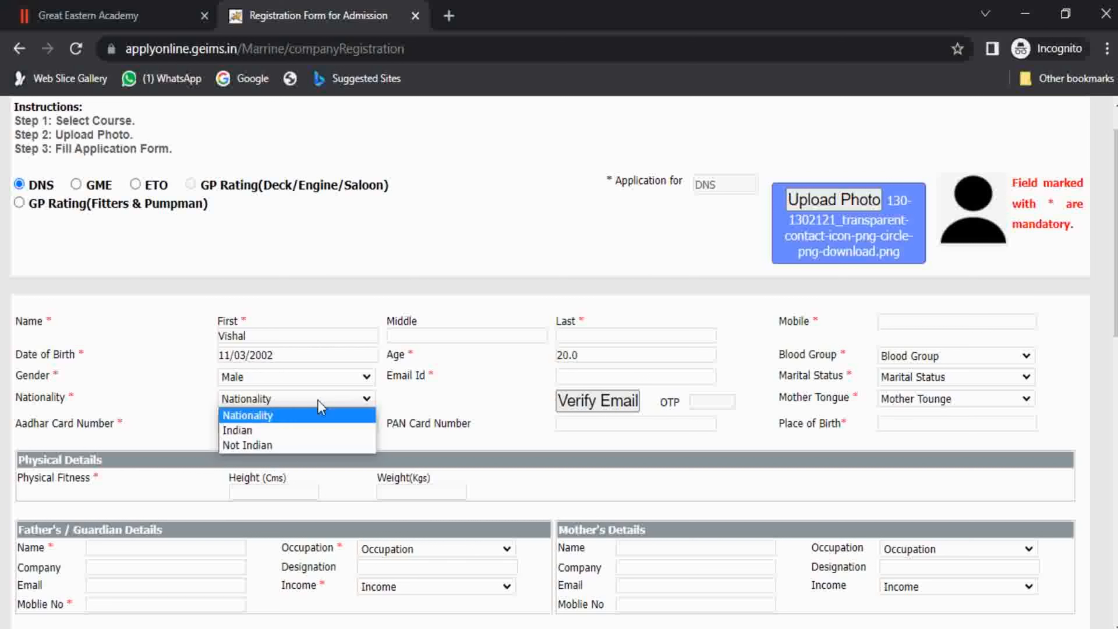
pyautogui.click(311, 429)
pyautogui.click(291, 426)
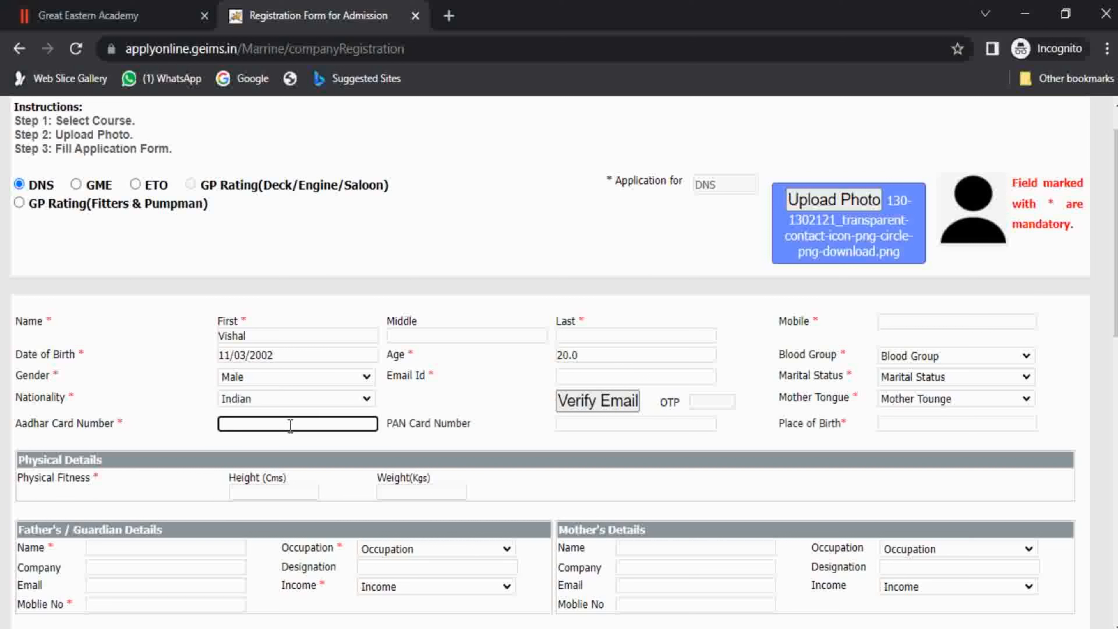
pyautogui.click(592, 376)
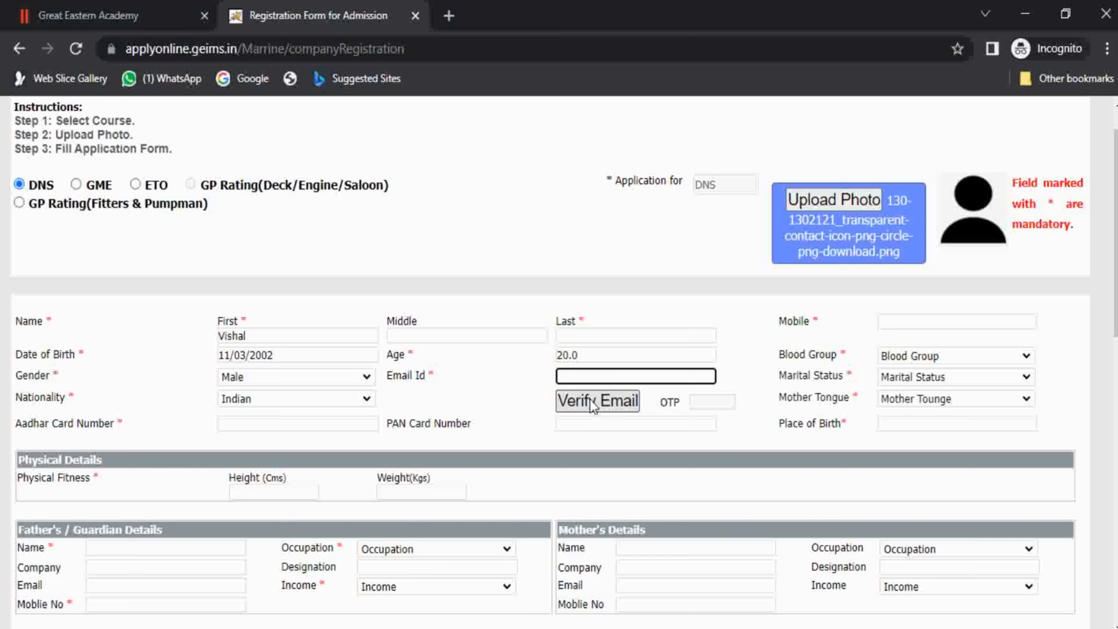
# Enter the applicant's mobile number in the Mobile field.
pyautogui.click(712, 407)
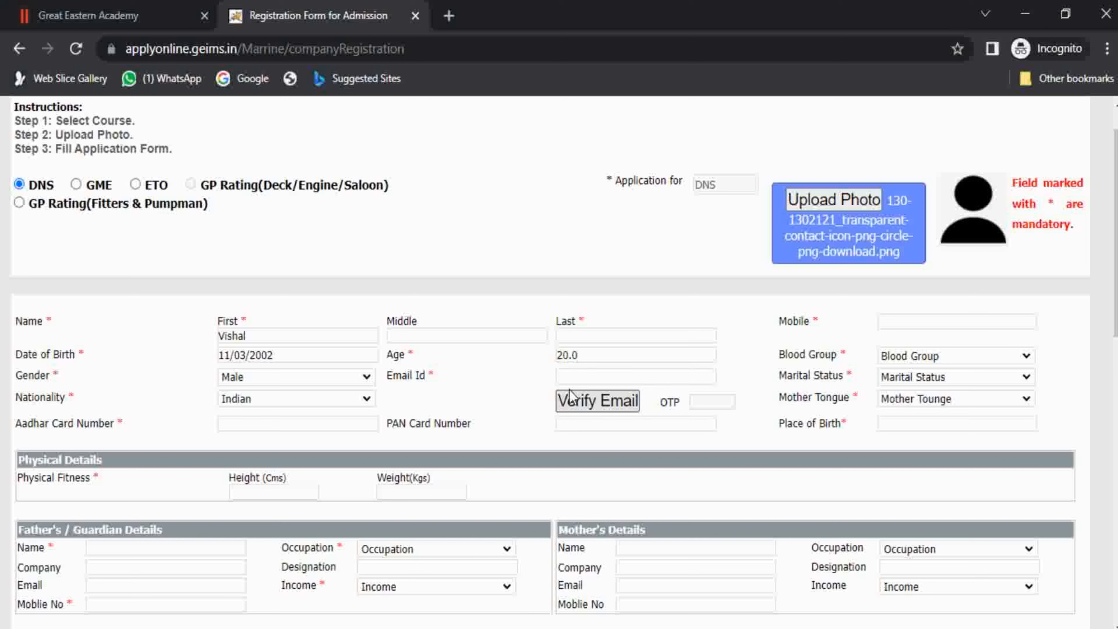
pyautogui.moveTo(386, 375); pyautogui.dragTo(440, 378)
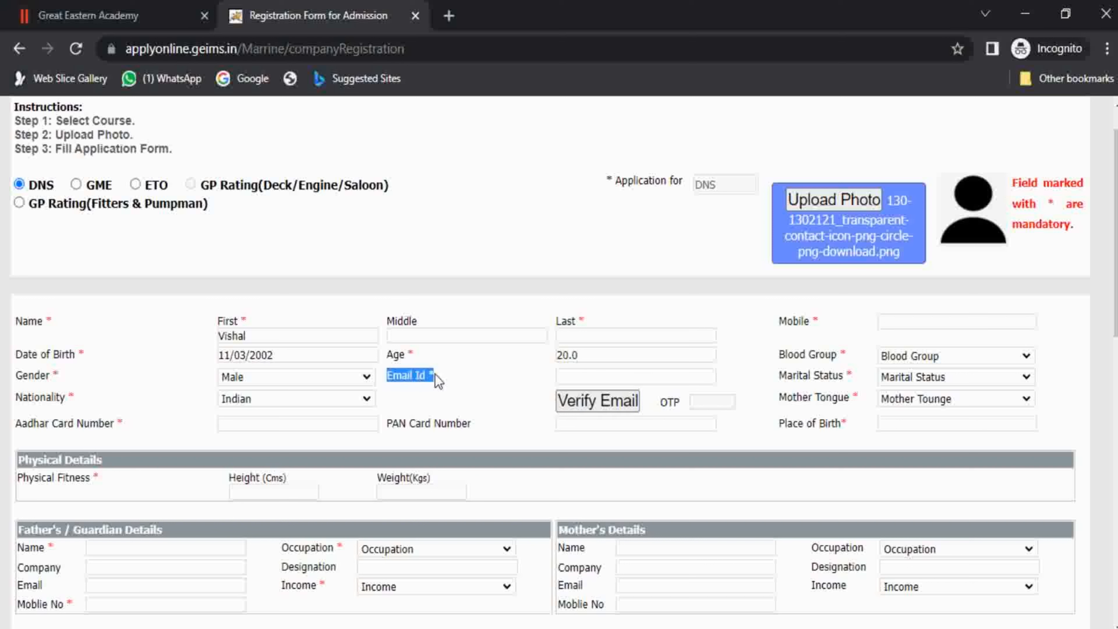
pyautogui.click(520, 410)
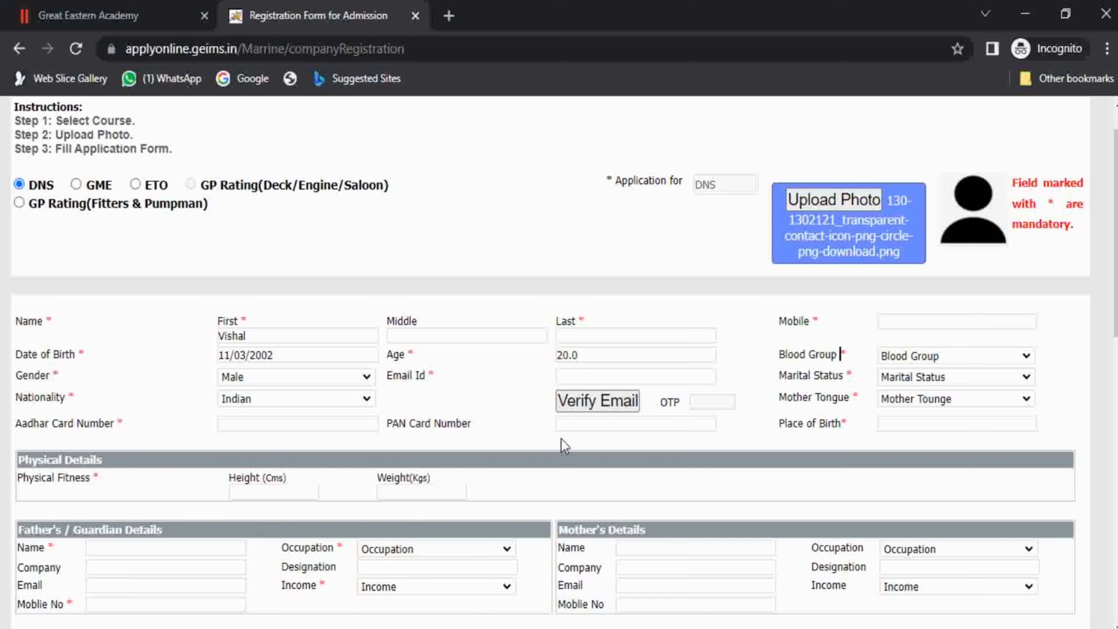
pyautogui.click(608, 426)
pyautogui.click(953, 320)
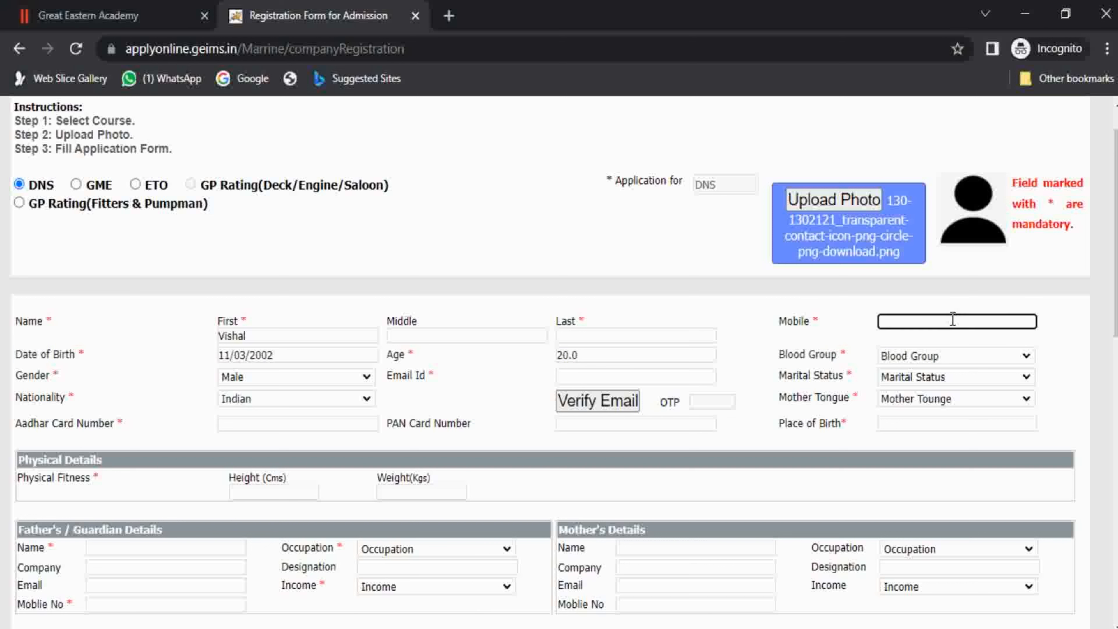
# Set blood group B(+), marital status Single and mother tongue Hindi.
pyautogui.click(954, 355)
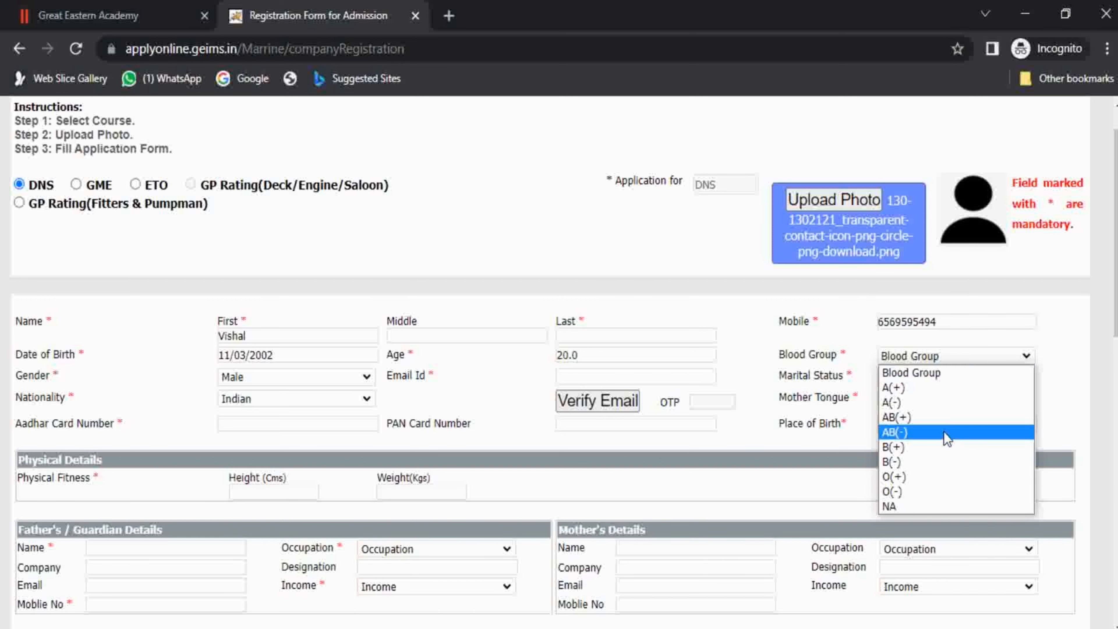
pyautogui.click(942, 449)
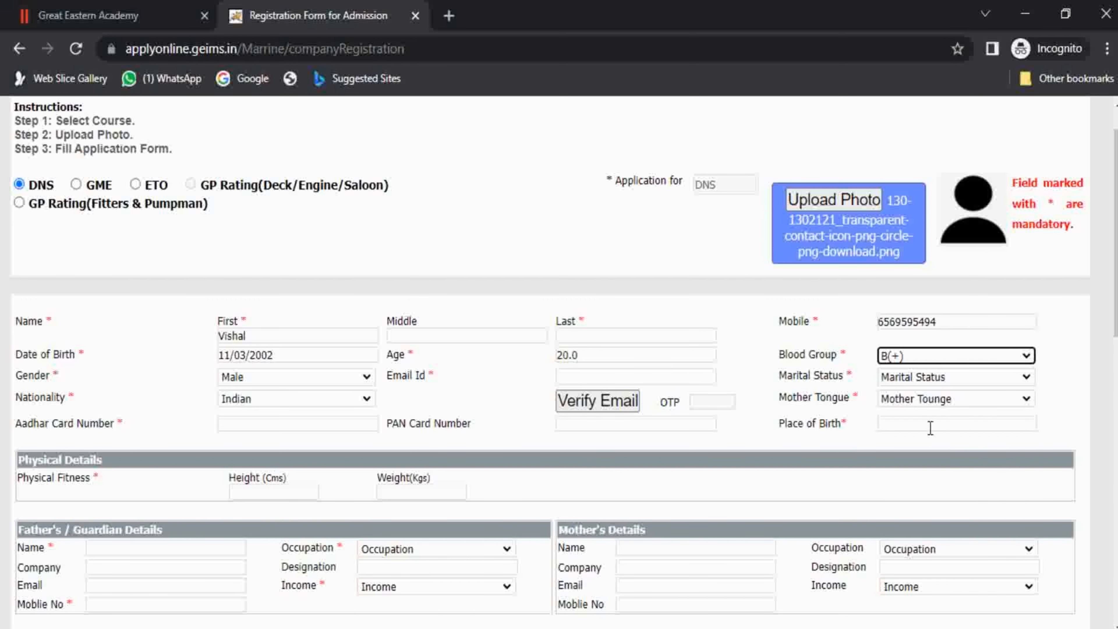
pyautogui.click(940, 378)
pyautogui.click(935, 406)
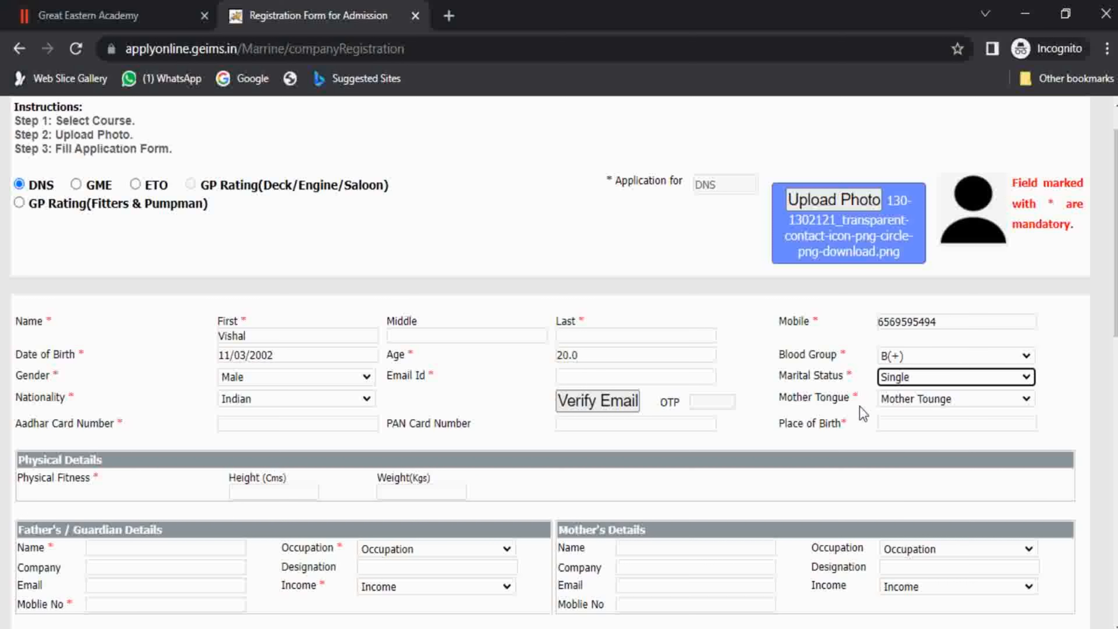
pyautogui.click(939, 400)
pyautogui.click(938, 370)
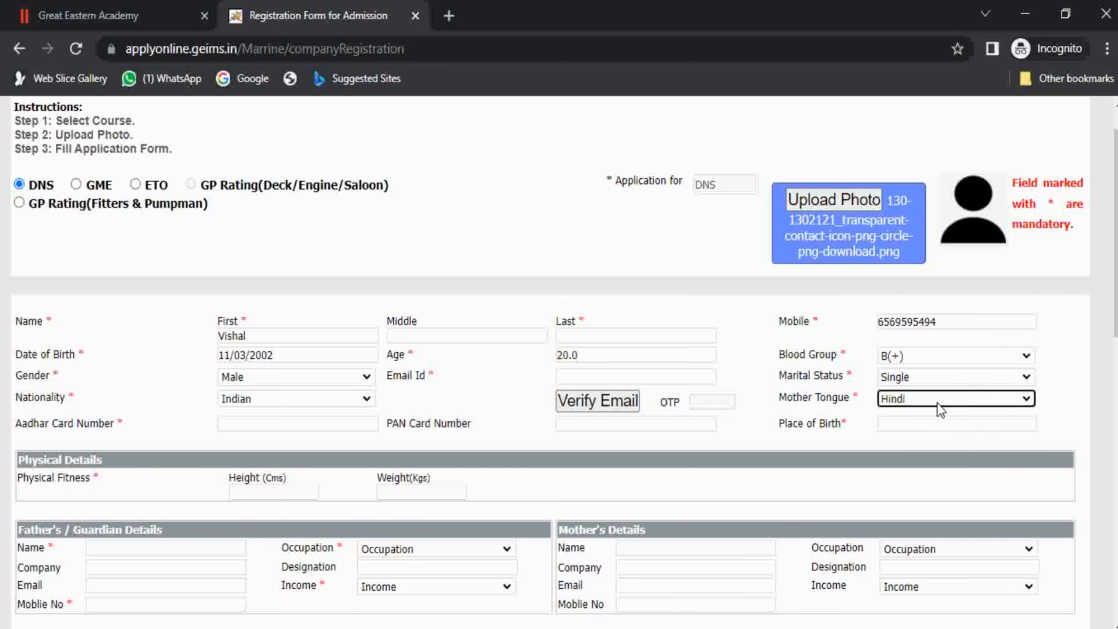
pyautogui.click(942, 424)
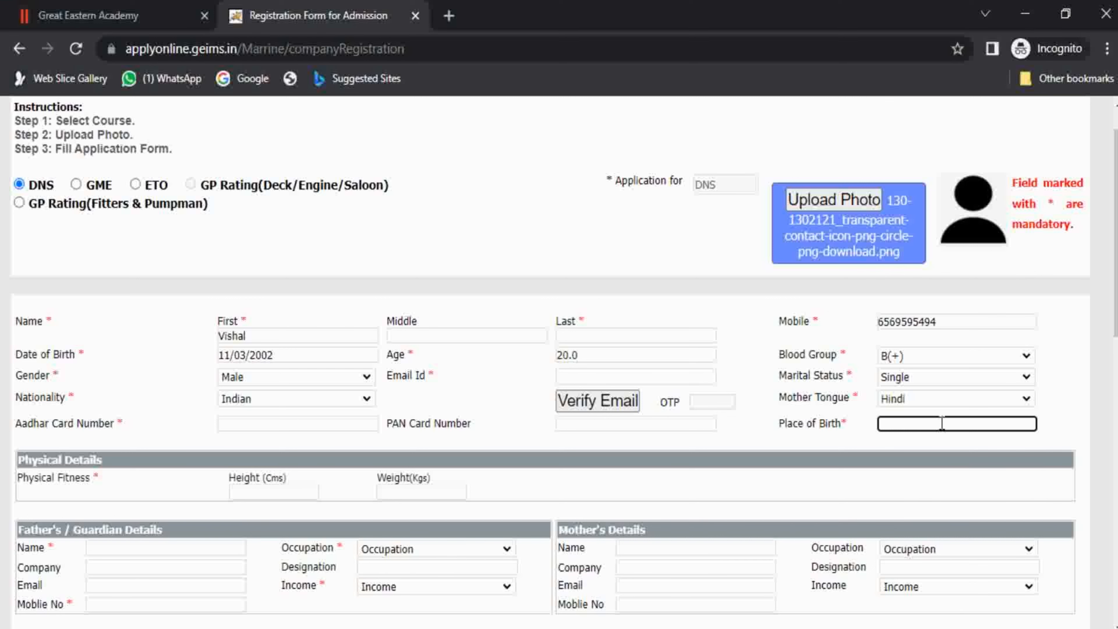
pyautogui.scroll(-4, 941, 424)
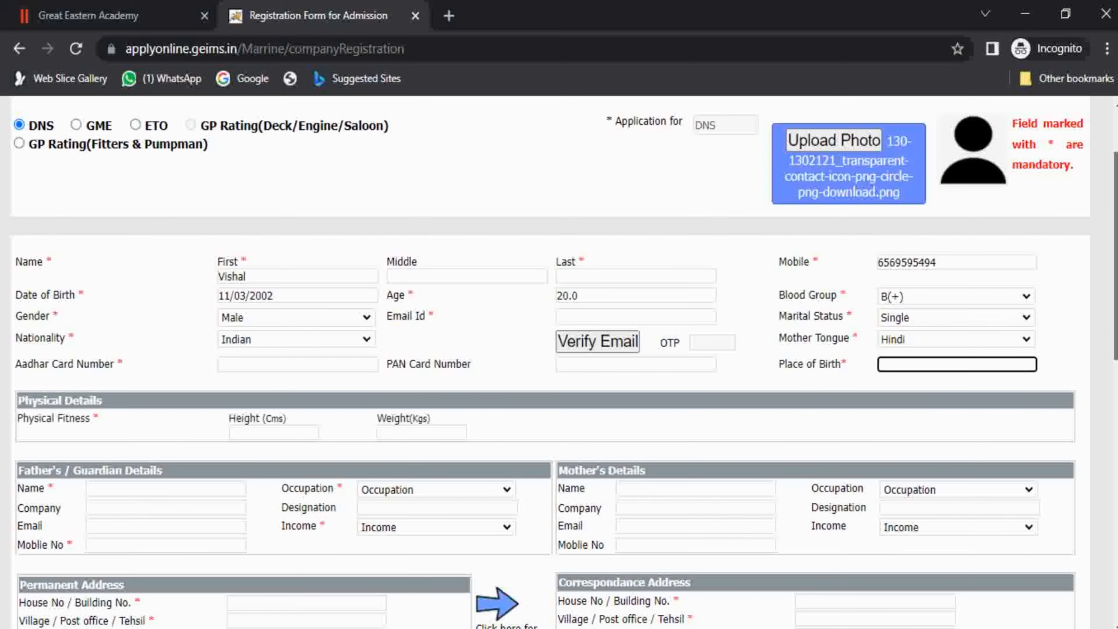
pyautogui.scroll(-1, 1045, 295)
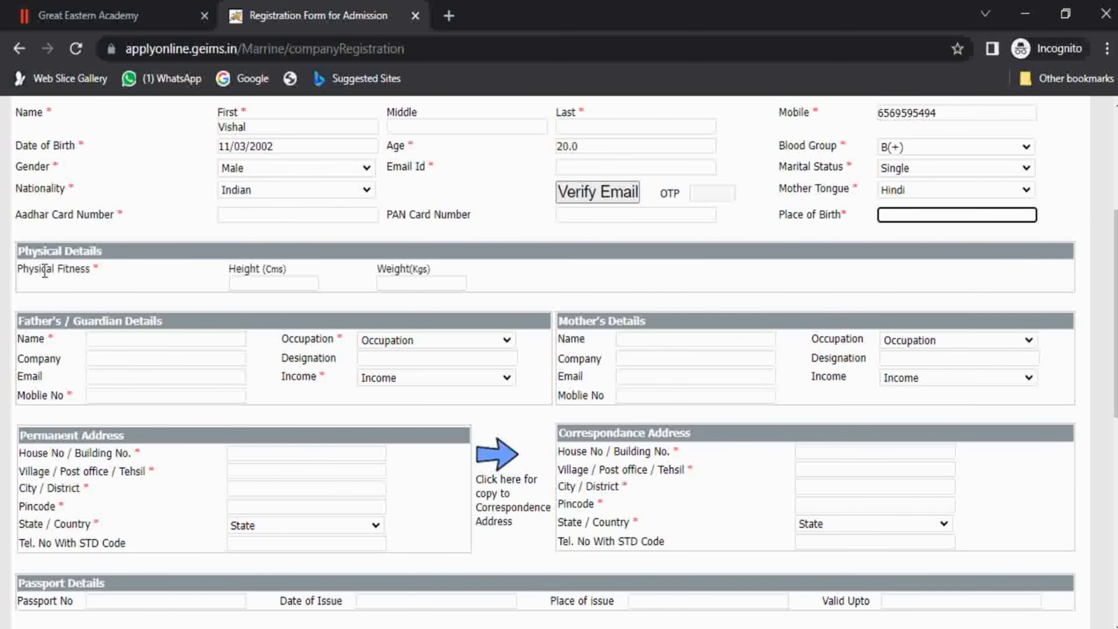
# Pass over the height and weight fields and set father's occupation to Landlord.
pyautogui.moveTo(42, 269); pyautogui.dragTo(51, 271)
pyautogui.click(79, 270)
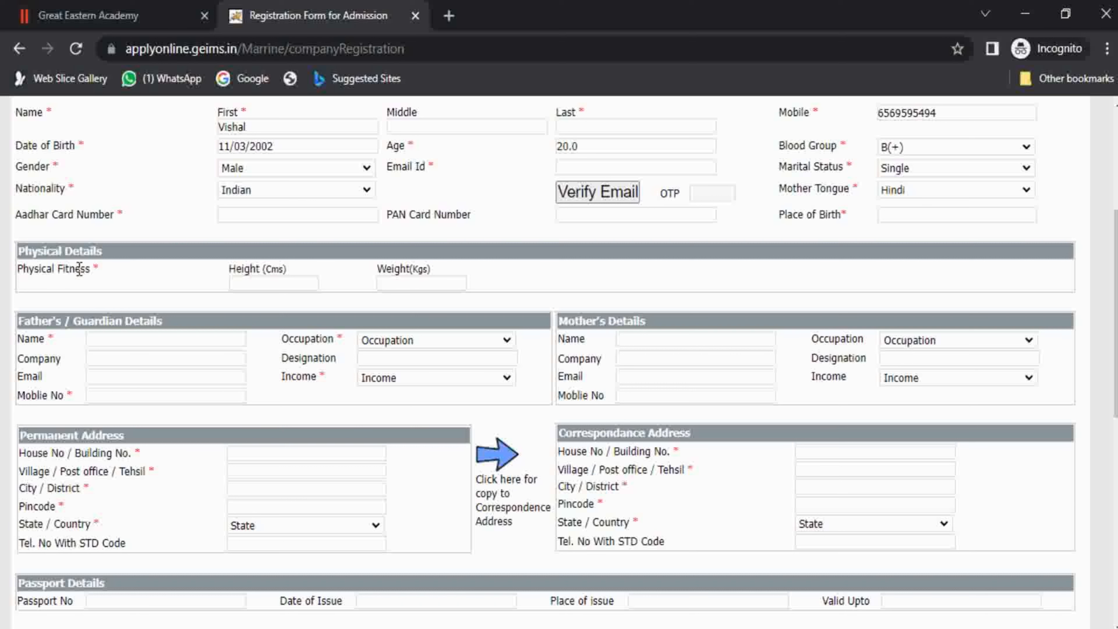
pyautogui.click(254, 284)
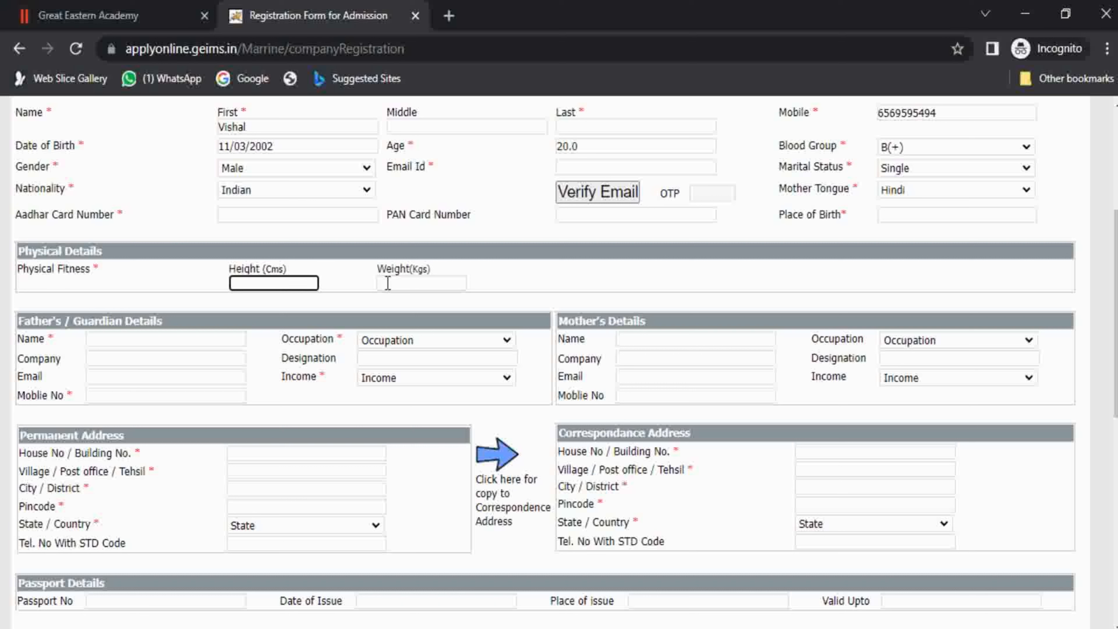
pyautogui.click(423, 283)
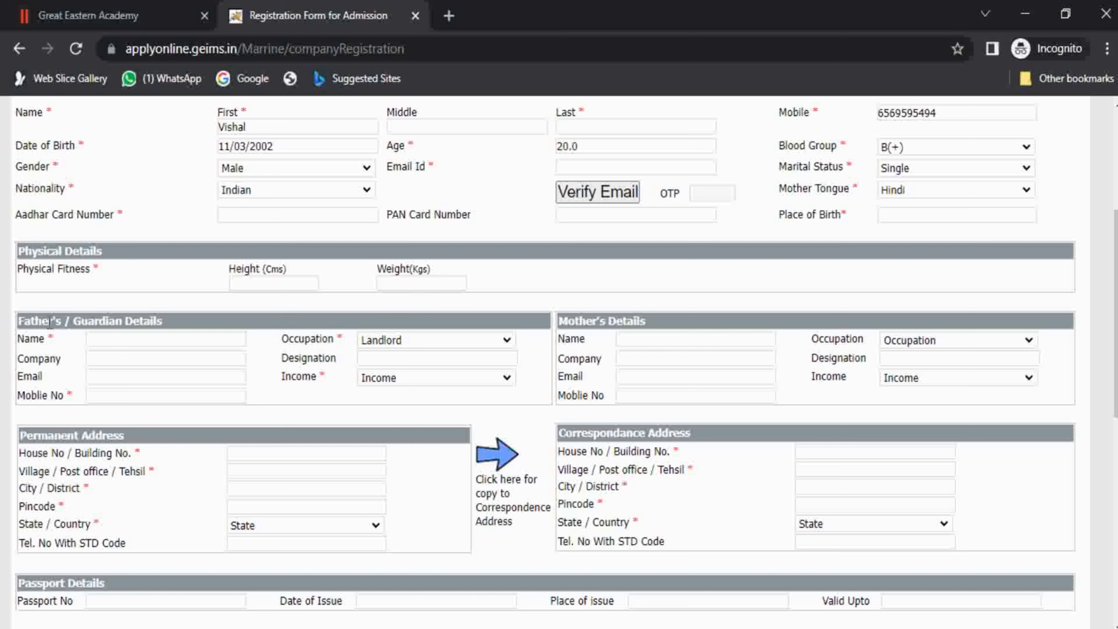
pyautogui.moveTo(50, 324); pyautogui.dragTo(59, 325)
# Choose Engineer as the father's occupation.
pyautogui.click(133, 339)
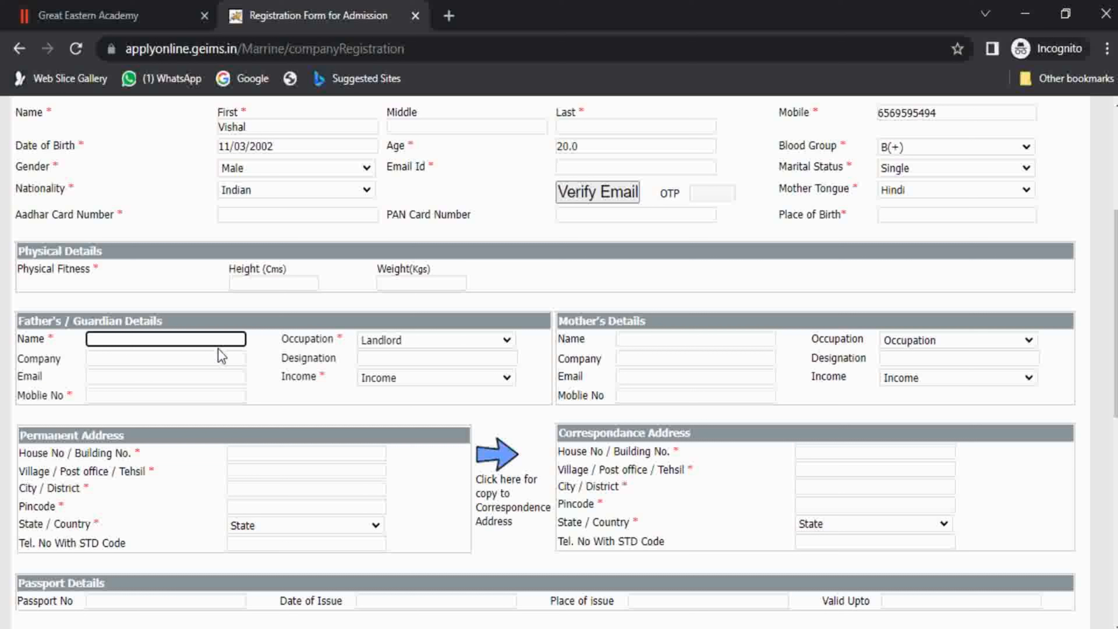
pyautogui.click(424, 343)
pyautogui.click(432, 447)
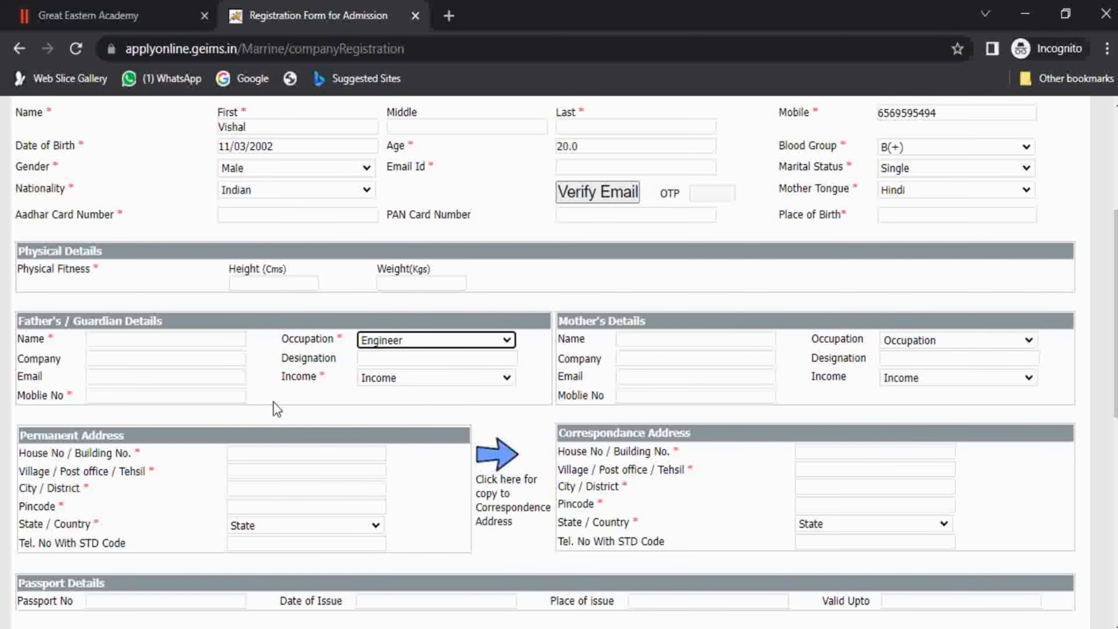
# Set the father's income to 2,00,000- 3,00,000, moving on to the mother's name.
pyautogui.click(115, 358)
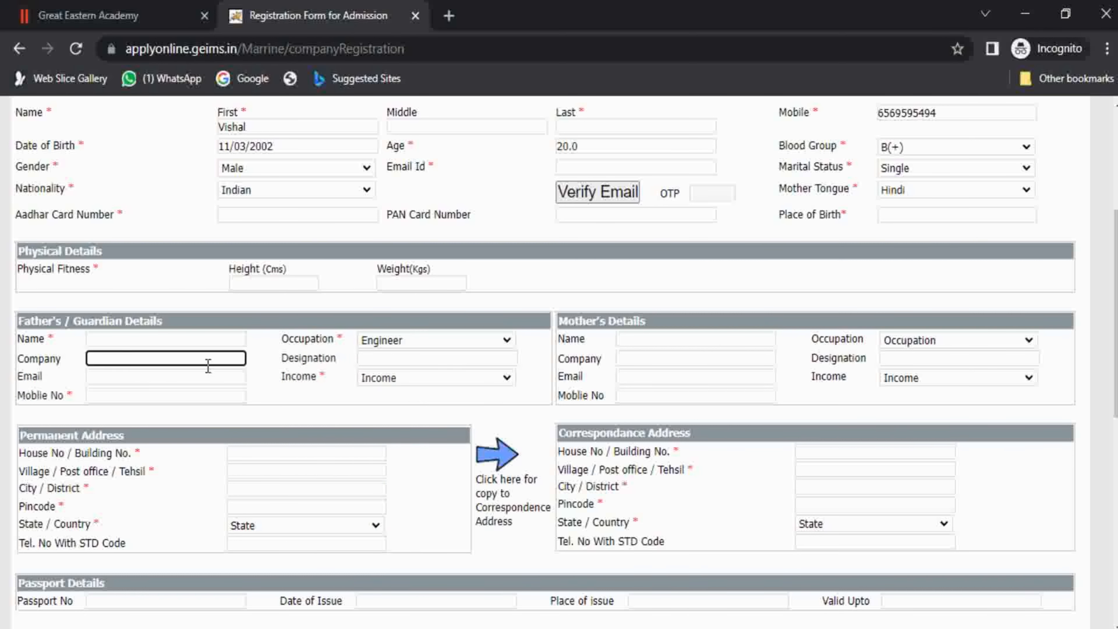
pyautogui.click(400, 365)
pyautogui.click(188, 374)
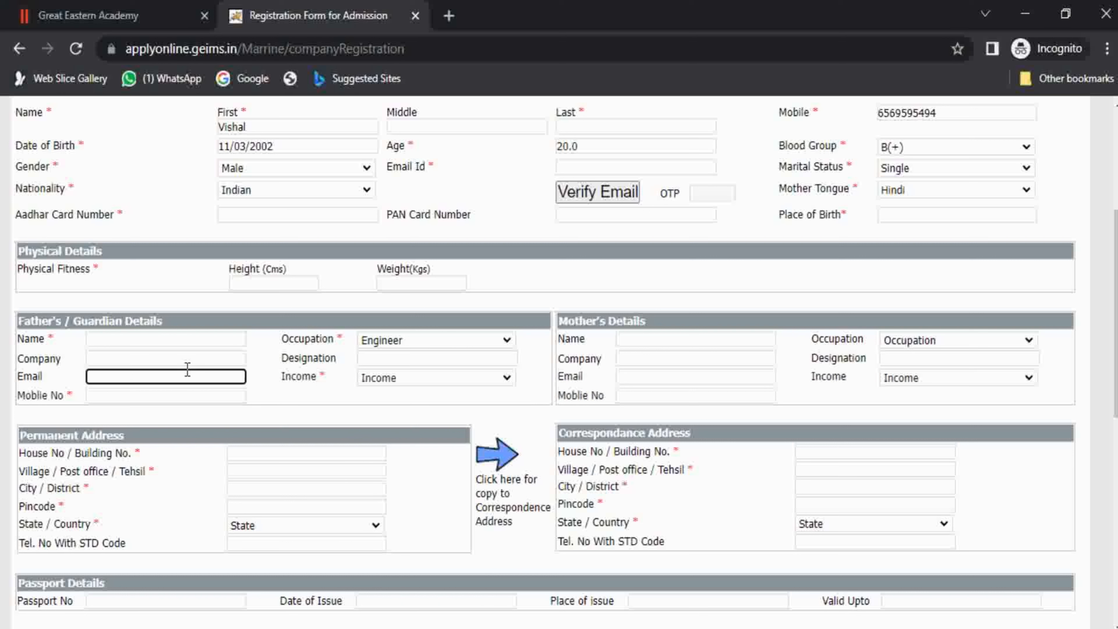
pyautogui.click(126, 398)
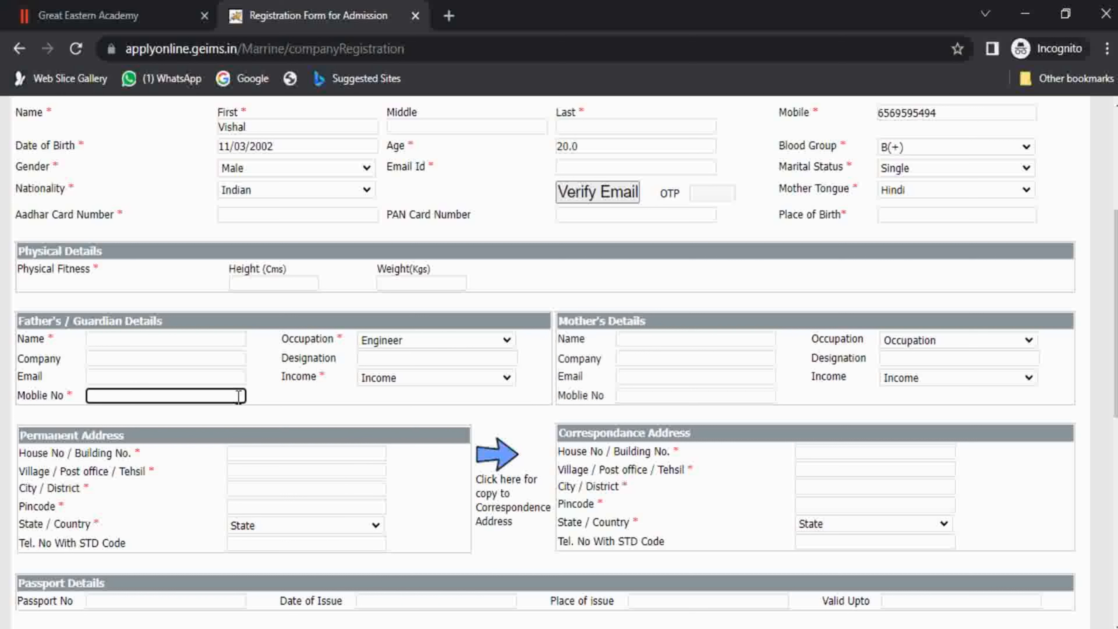
pyautogui.click(406, 377)
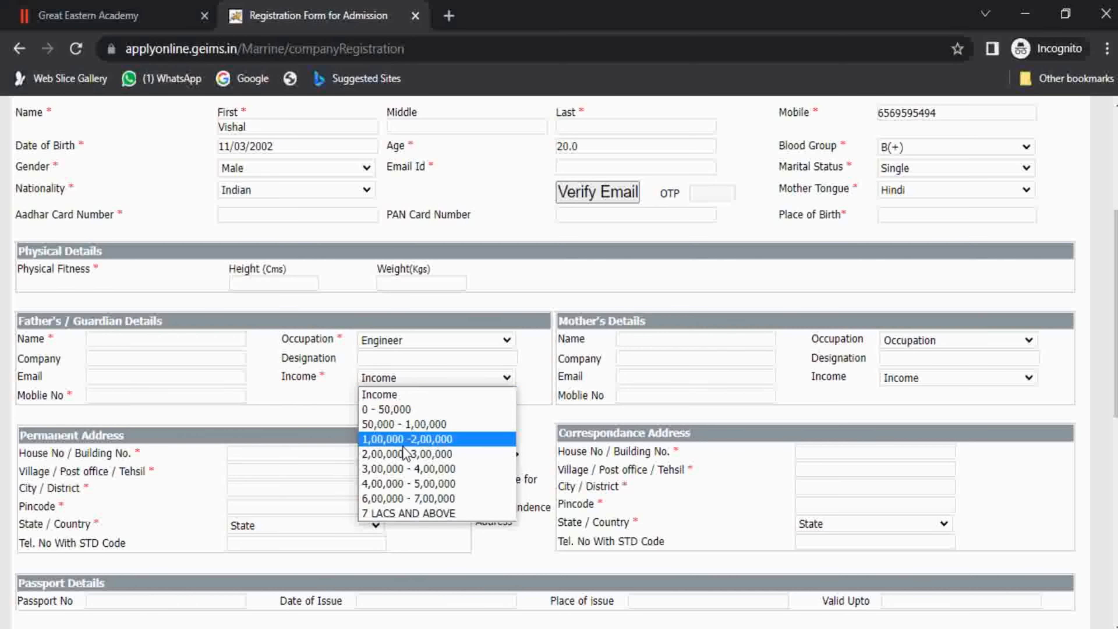
pyautogui.click(405, 456)
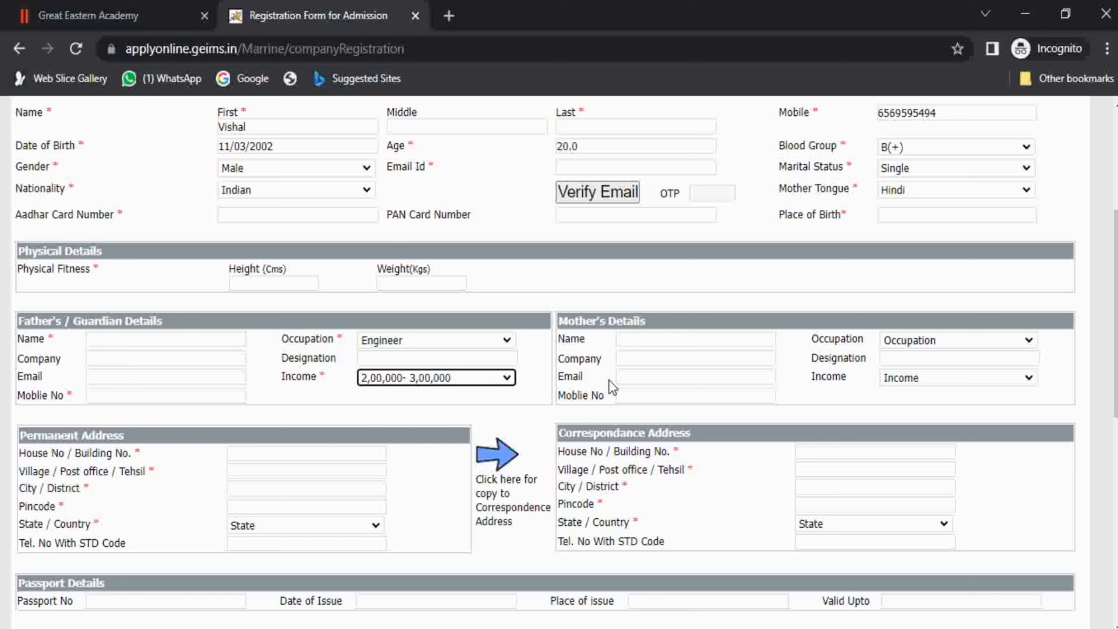
pyautogui.click(586, 322)
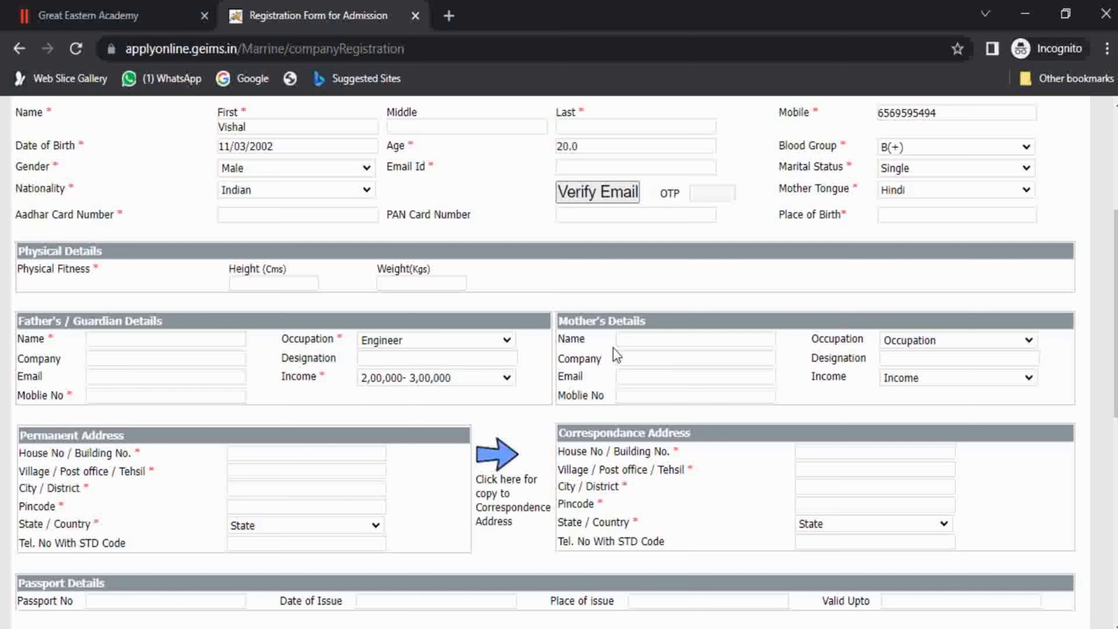
pyautogui.click(680, 340)
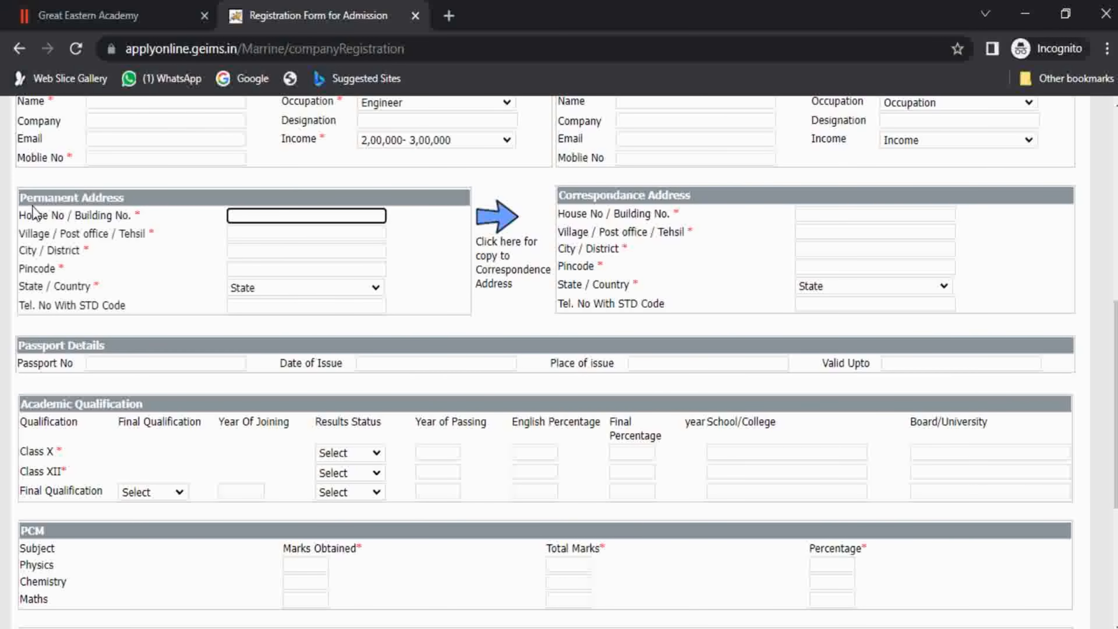
# Choose Pondicherry as the permanent address state.
pyautogui.moveTo(33, 196); pyautogui.dragTo(85, 194)
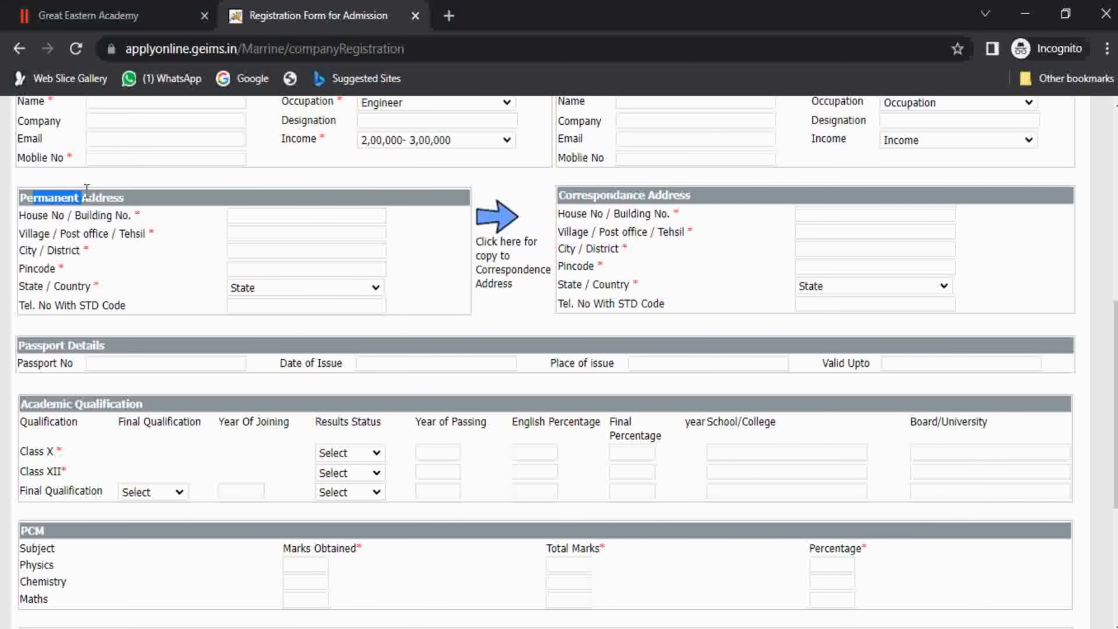
pyautogui.click(79, 199)
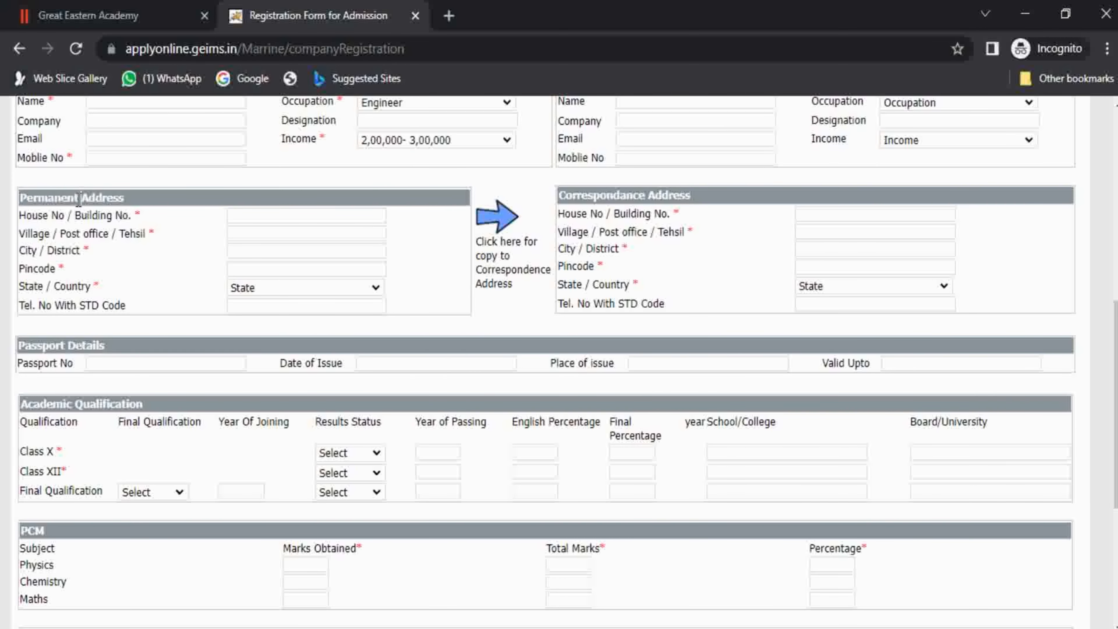
pyautogui.click(286, 220)
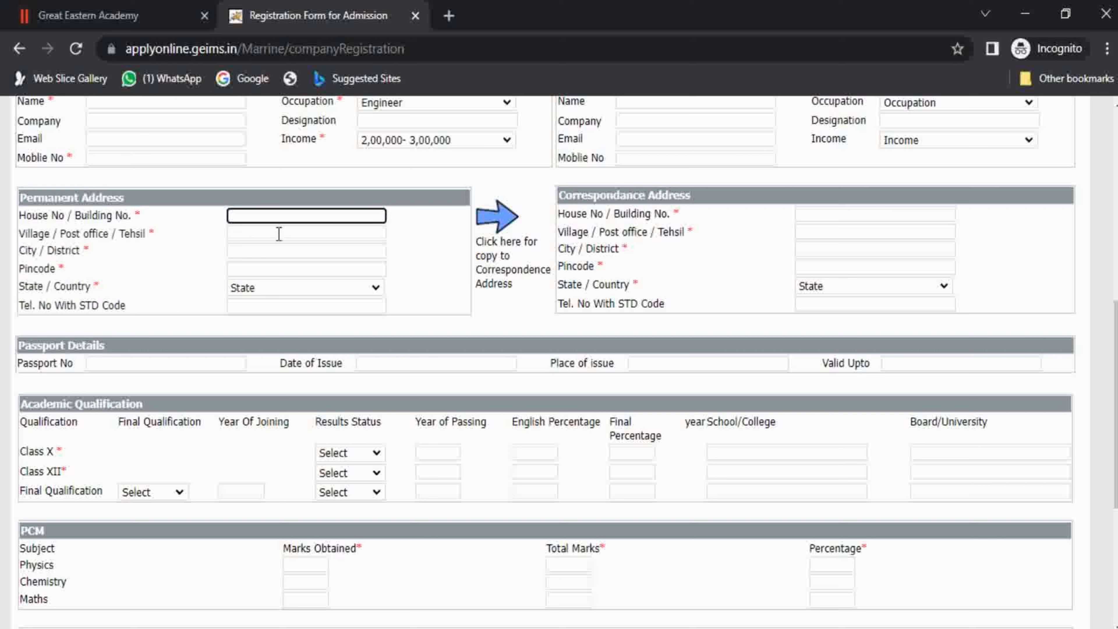
pyautogui.click(279, 234)
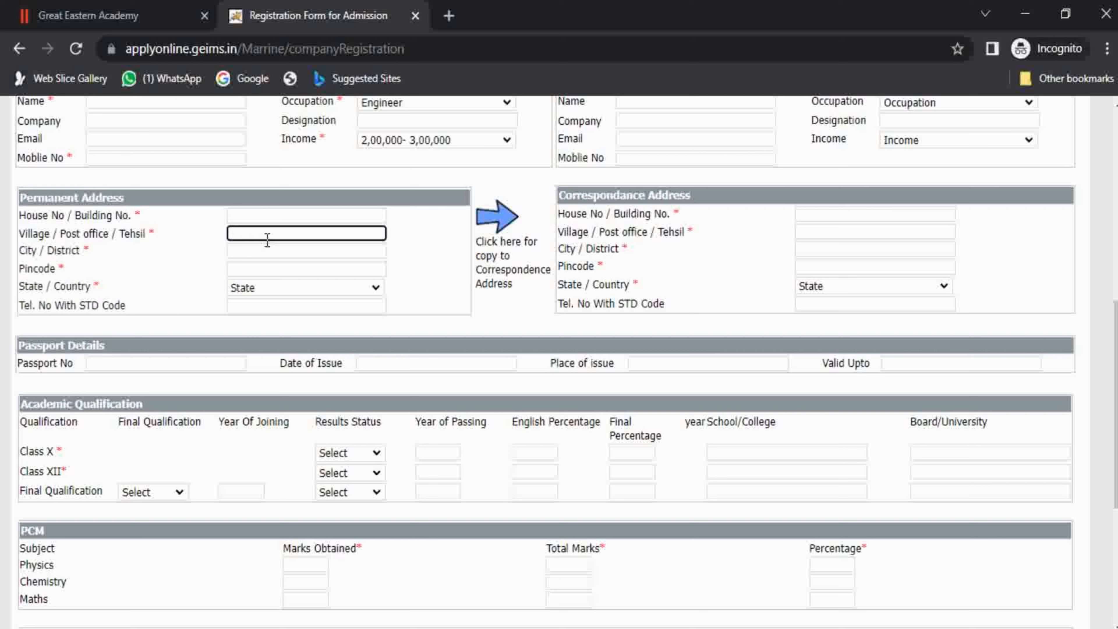
pyautogui.click(250, 258)
pyautogui.click(250, 268)
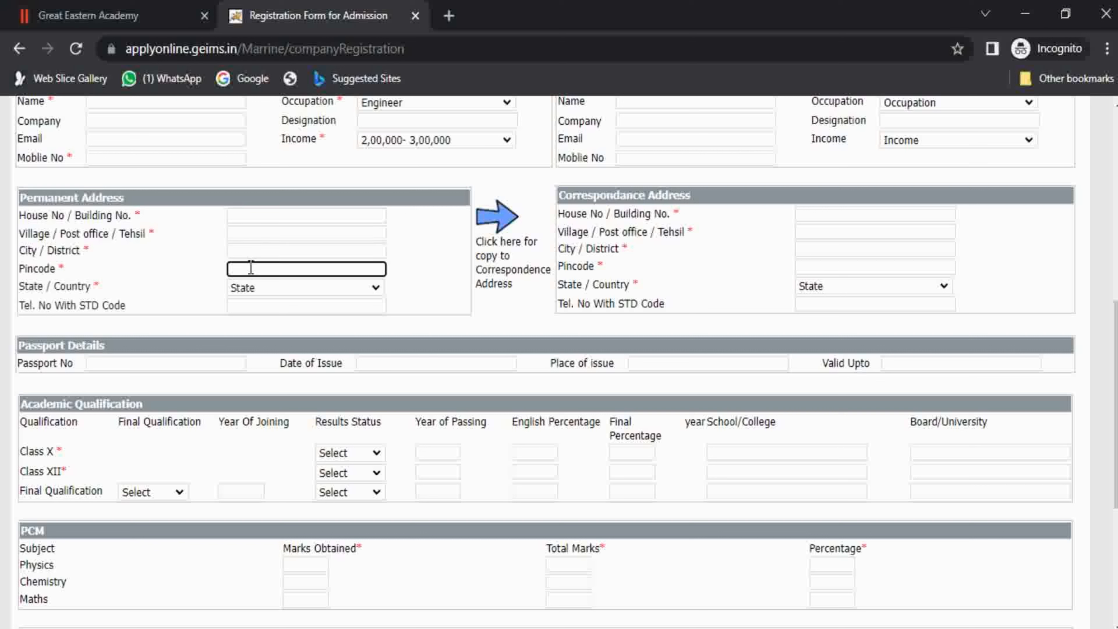
pyautogui.click(262, 288)
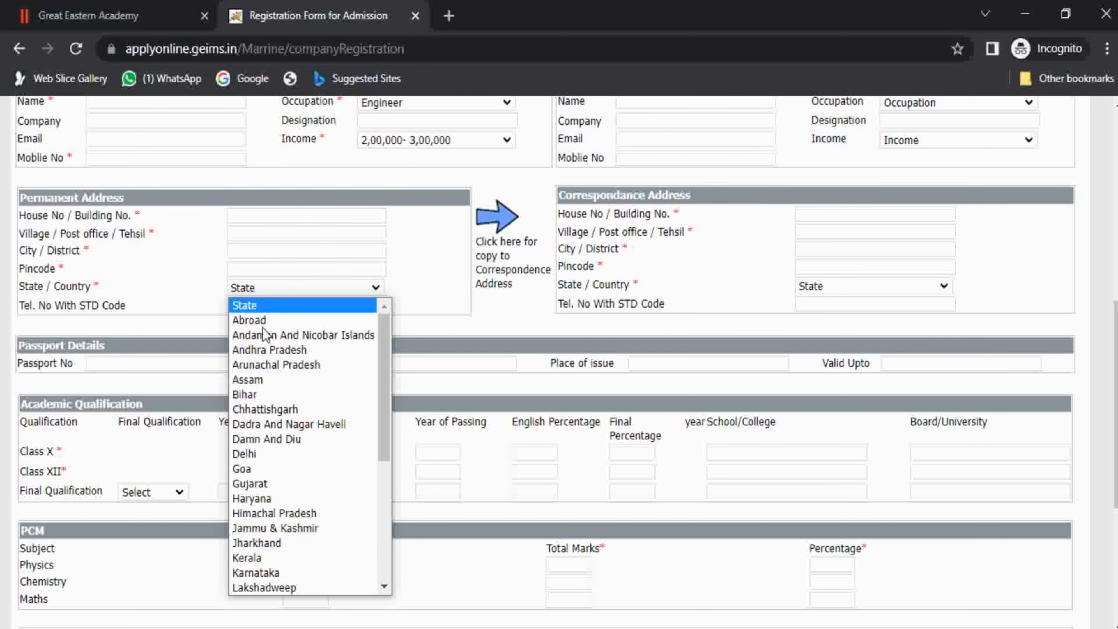
pyautogui.scroll(-5, 263, 397)
pyautogui.click(269, 483)
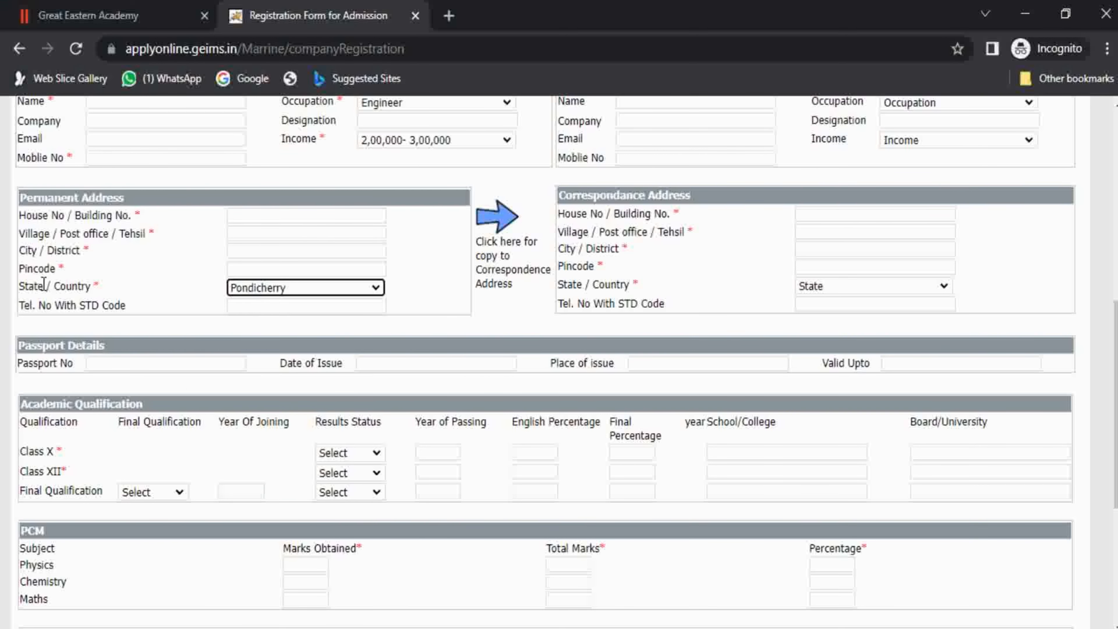
# Visit the permanent telephone field, correspondence house number field and Passport Details section.
pyautogui.moveTo(52, 306); pyautogui.dragTo(87, 307)
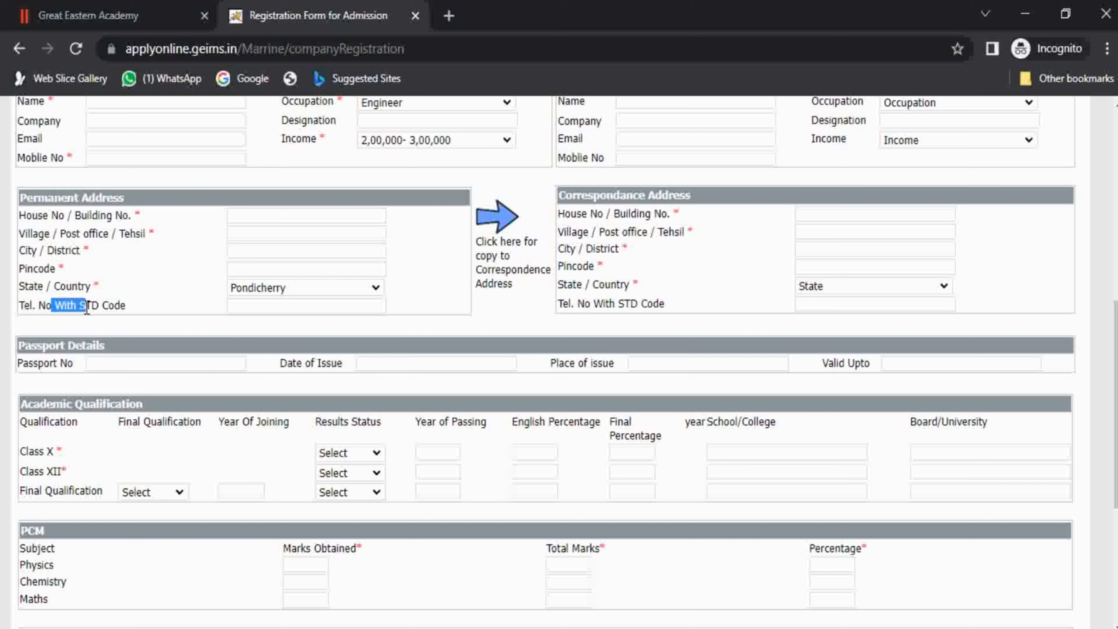
pyautogui.click(88, 308)
pyautogui.click(251, 305)
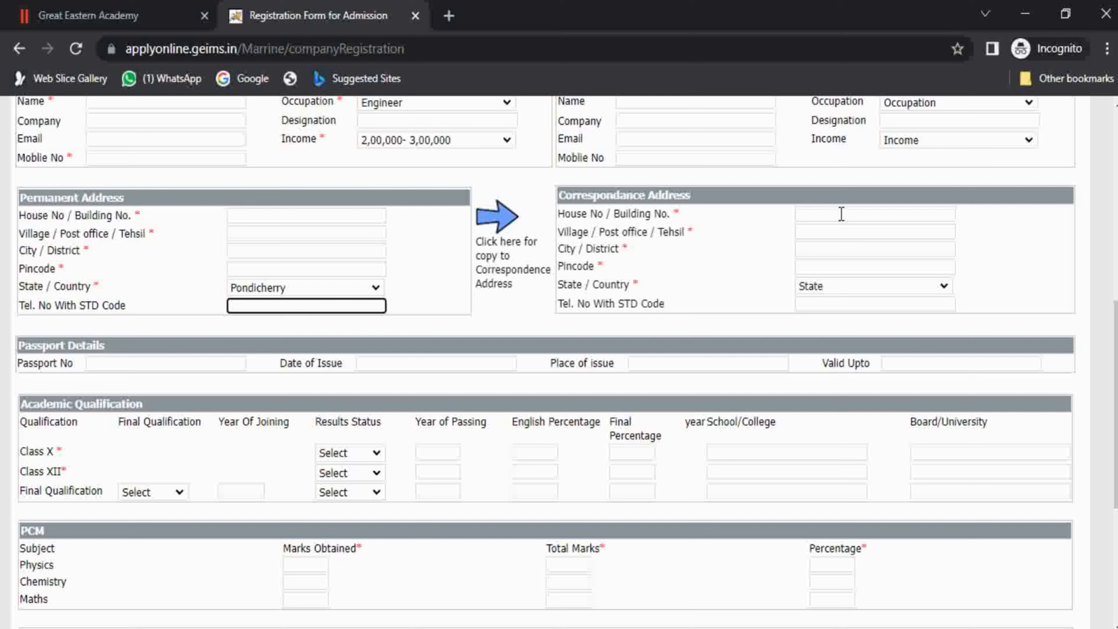
pyautogui.click(589, 197)
pyautogui.moveTo(591, 197); pyautogui.dragTo(648, 197)
pyautogui.click(648, 197)
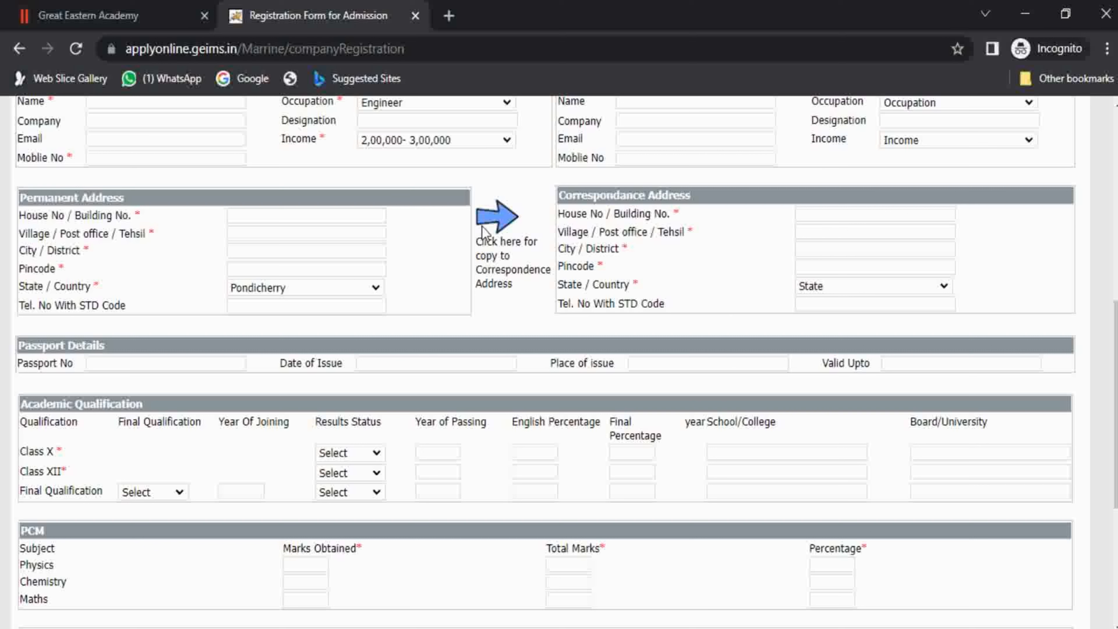
pyautogui.click(891, 220)
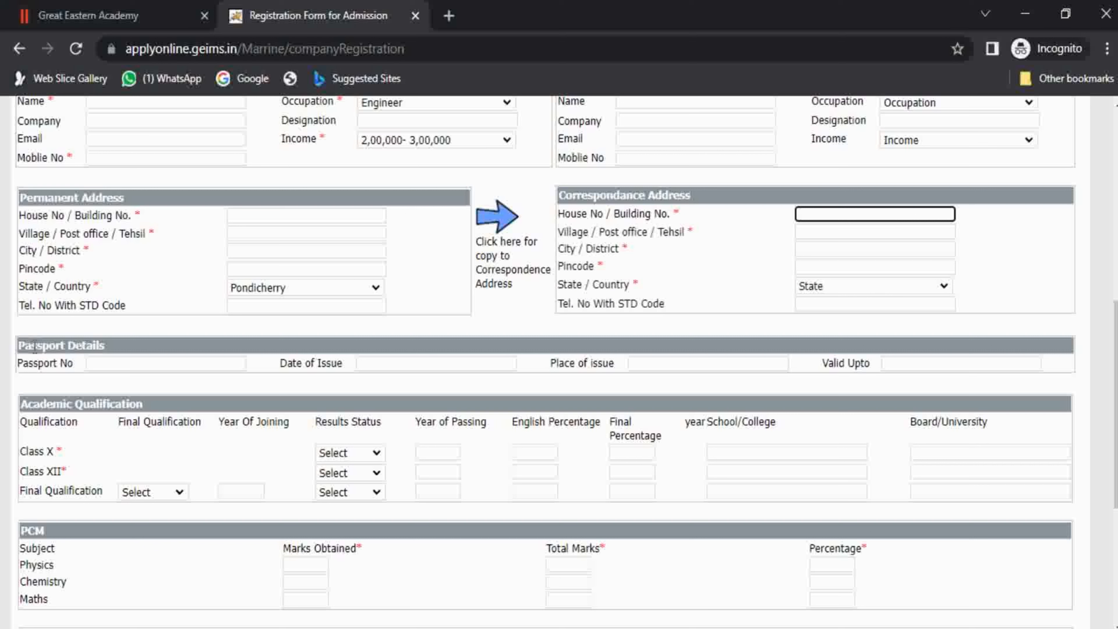
pyautogui.moveTo(20, 346); pyautogui.dragTo(77, 348)
pyautogui.click(79, 351)
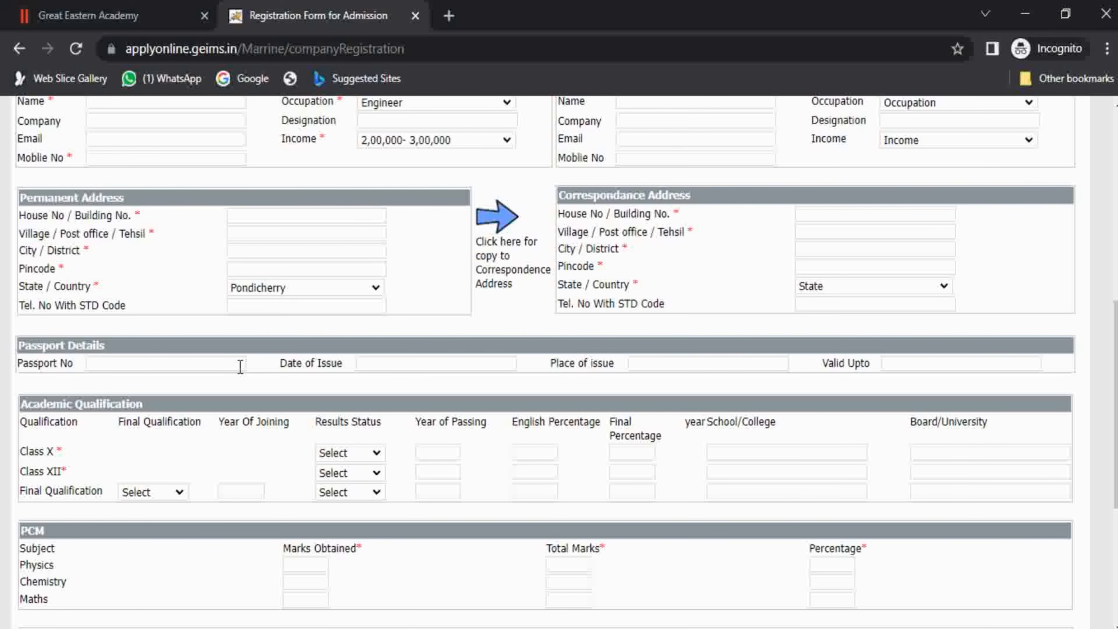
# Mark the Class X results status as Declared.
pyautogui.scroll(-3, 1116, 396)
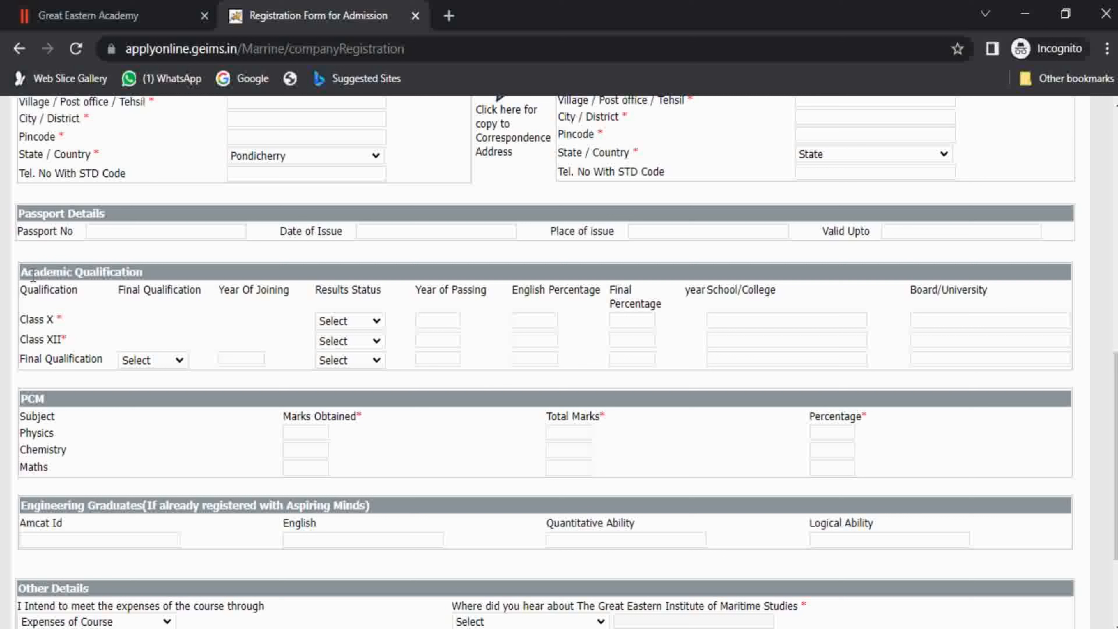
pyautogui.moveTo(32, 272); pyautogui.dragTo(101, 275)
pyautogui.click(102, 275)
pyautogui.moveTo(20, 320); pyautogui.dragTo(38, 320)
pyautogui.click(38, 320)
pyautogui.click(364, 324)
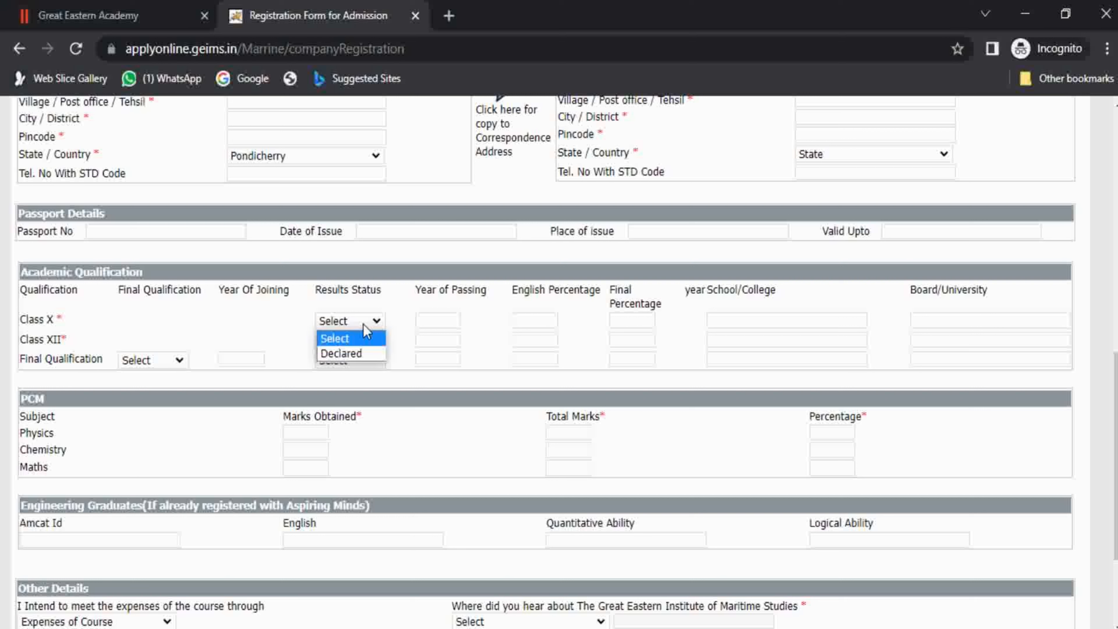
pyautogui.click(351, 355)
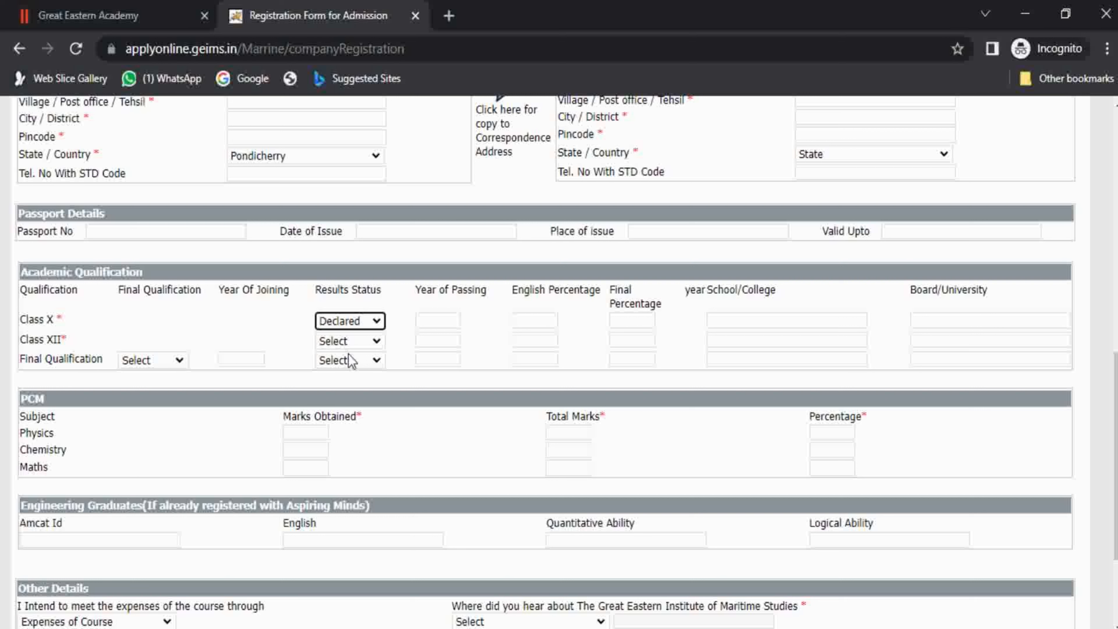
# Step through the Class X year, percentage, school and board fields.
pyautogui.click(442, 327)
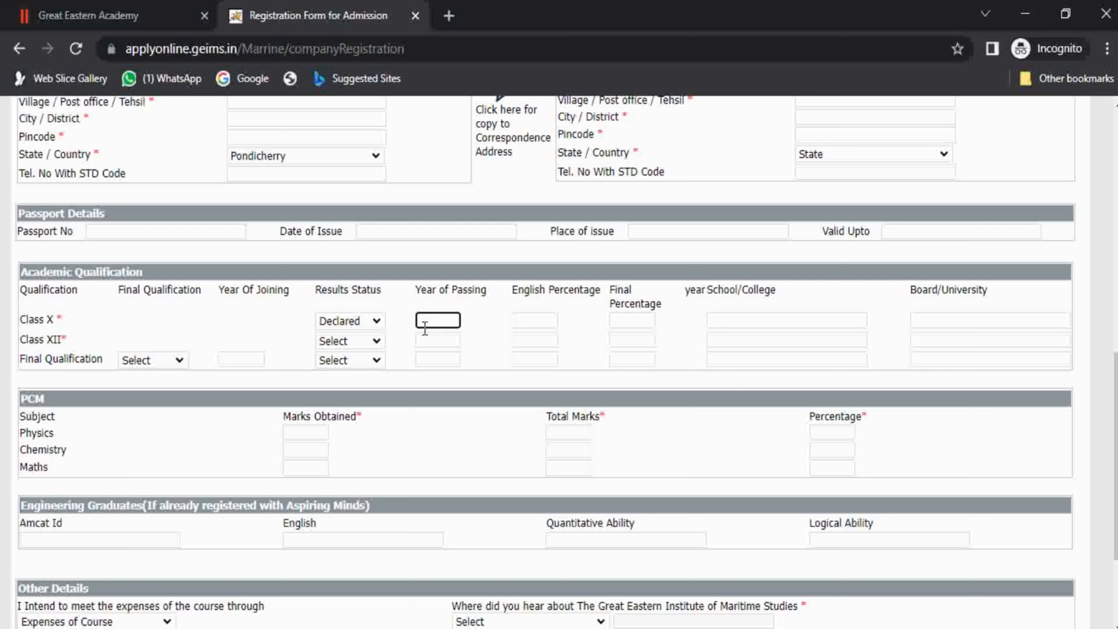
pyautogui.click(550, 320)
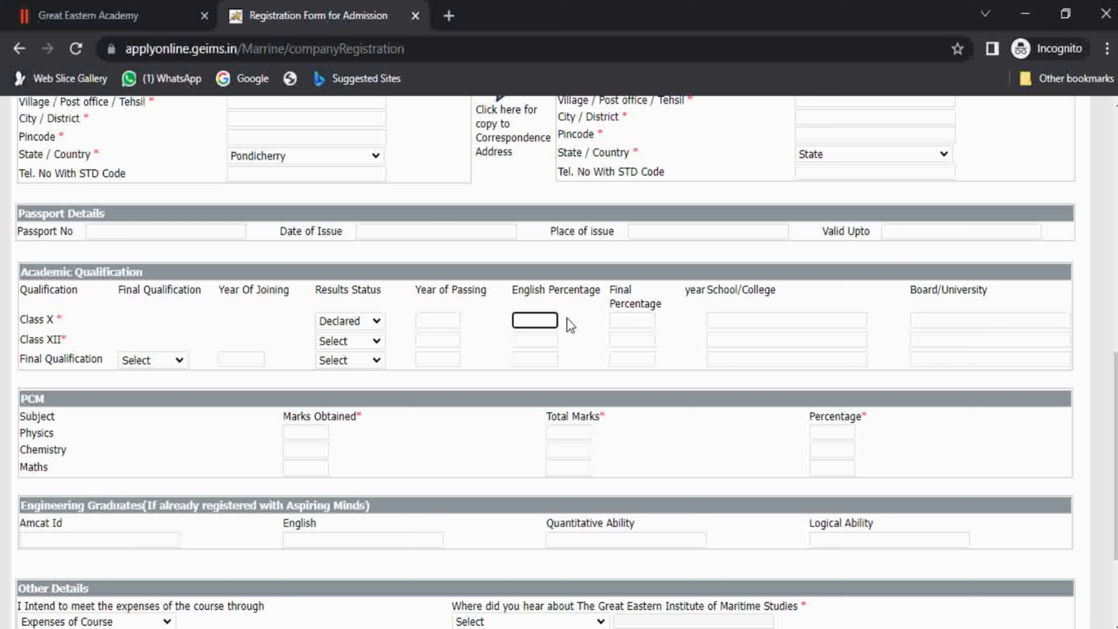
pyautogui.click(630, 320)
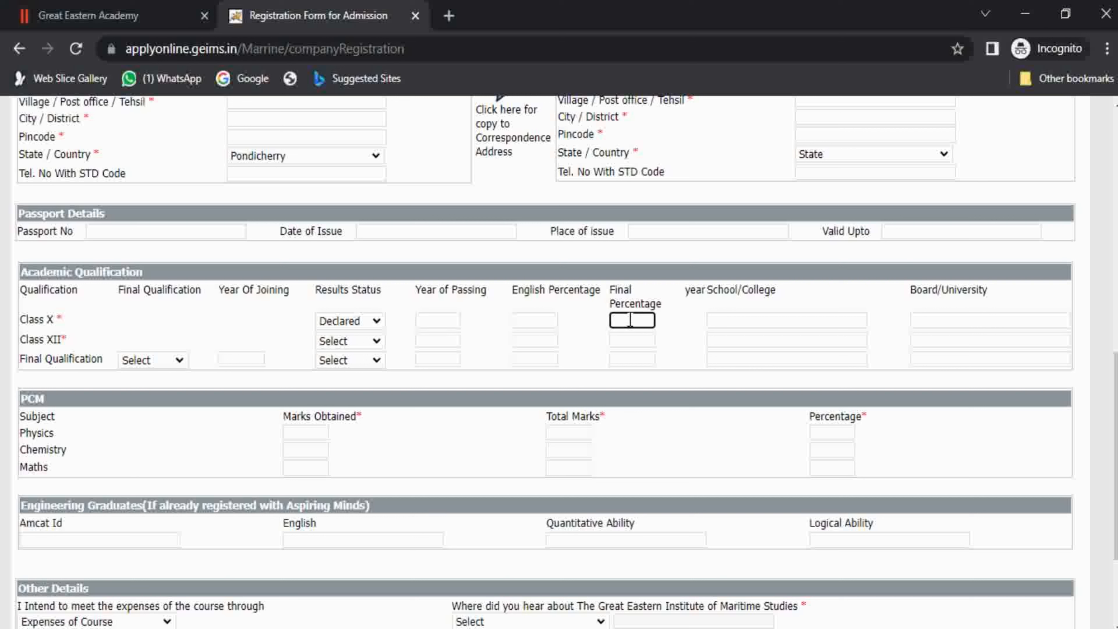
pyautogui.click(745, 320)
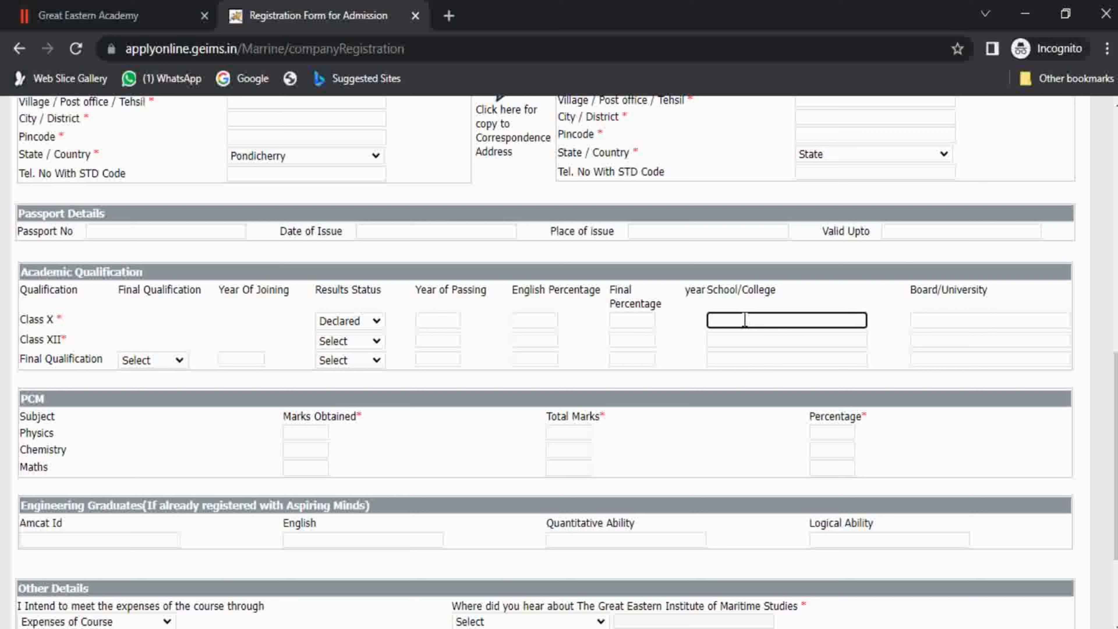
pyautogui.click(959, 318)
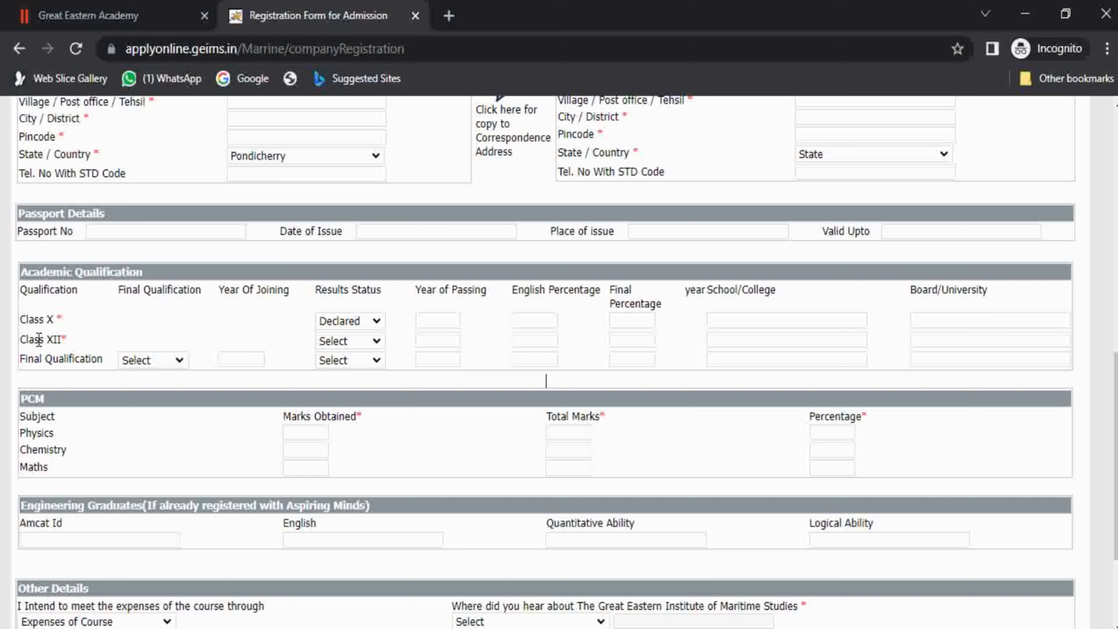
pyautogui.moveTo(38, 340); pyautogui.dragTo(56, 341)
pyautogui.click(56, 340)
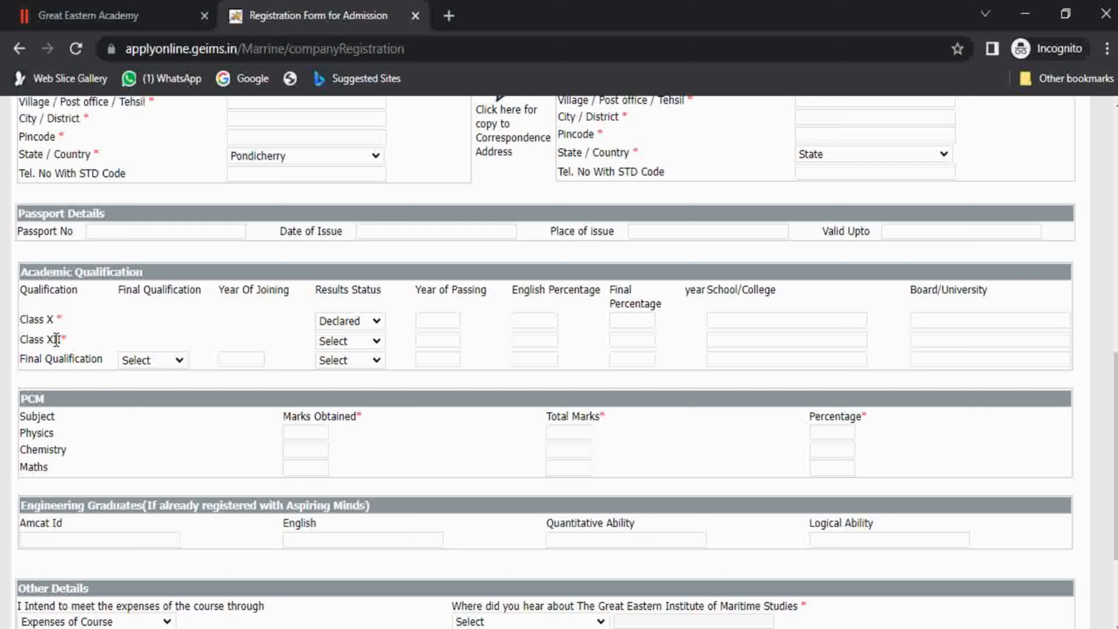
# Mark Class XII results as Declared and step through its remaining fields.
pyautogui.click(346, 344)
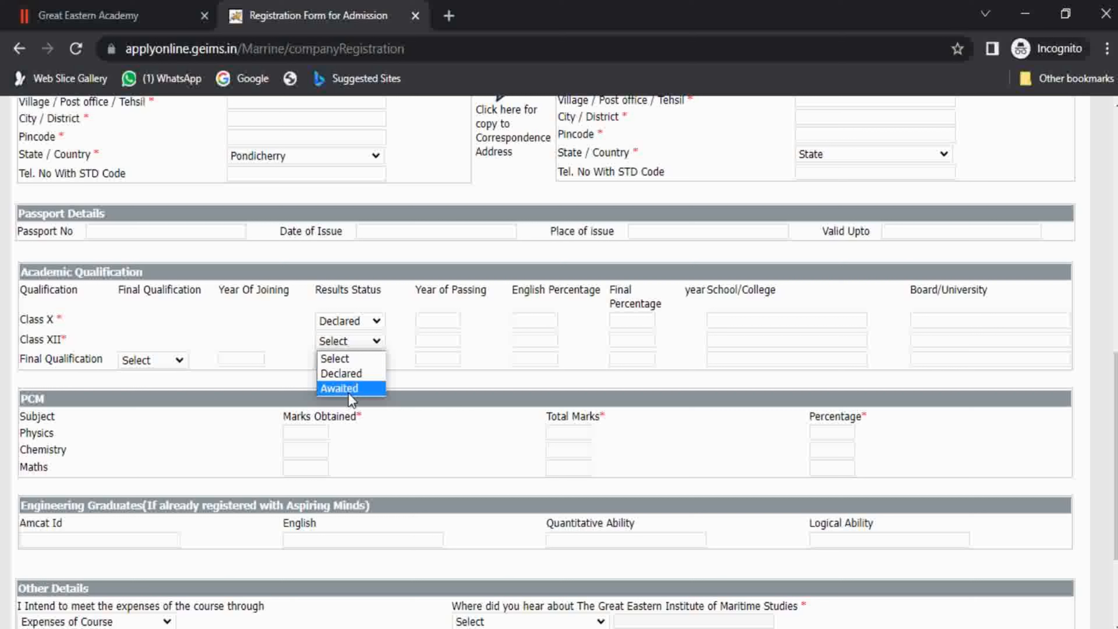
pyautogui.click(355, 374)
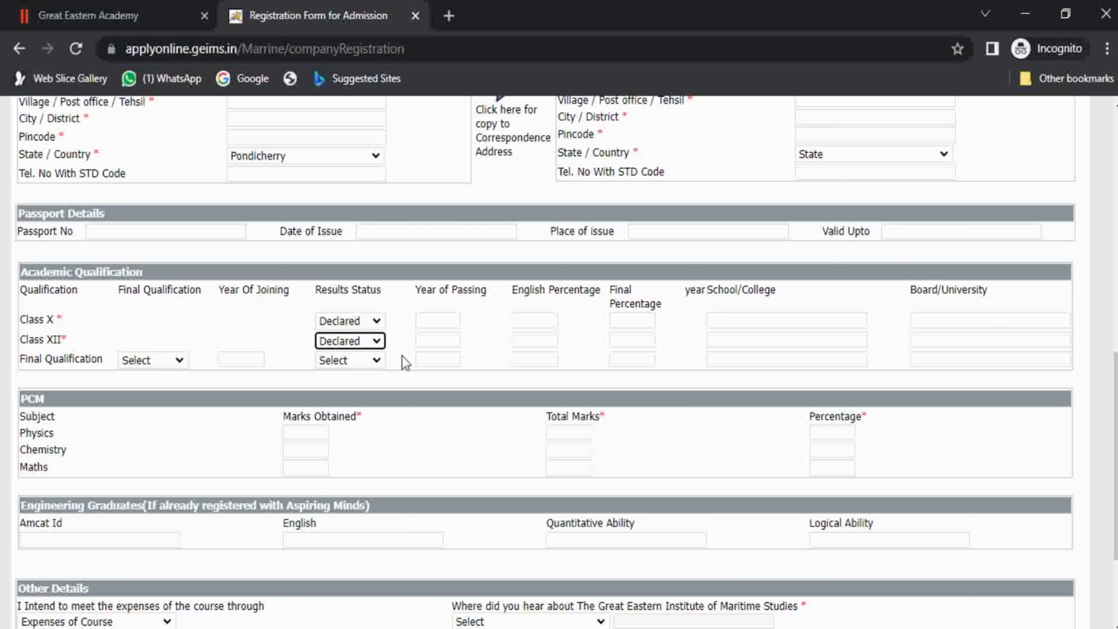
pyautogui.click(434, 341)
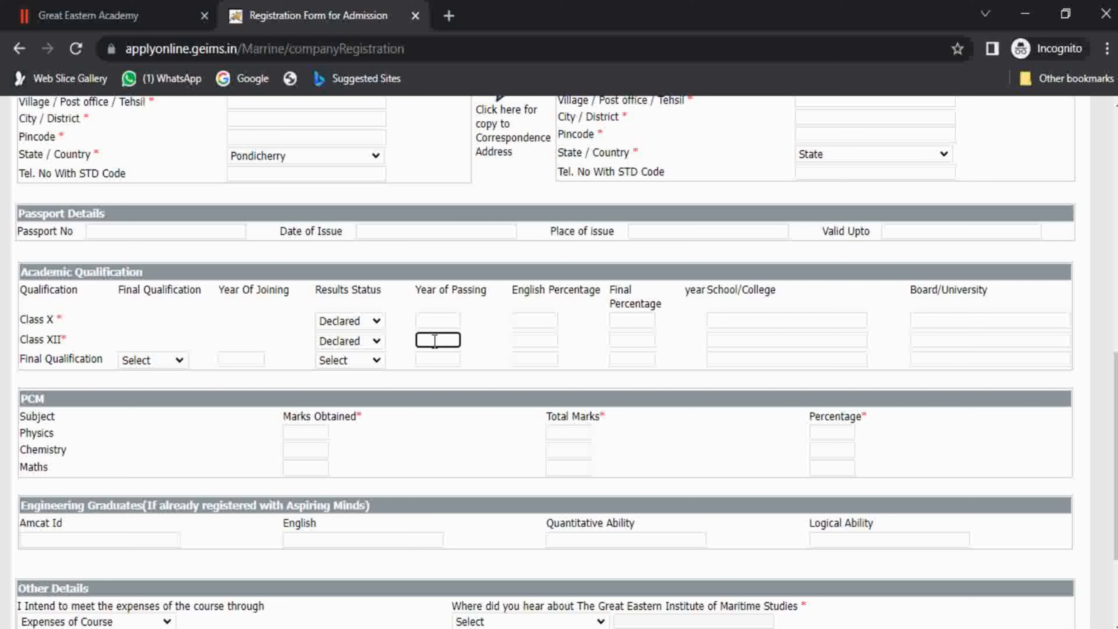
pyautogui.click(521, 340)
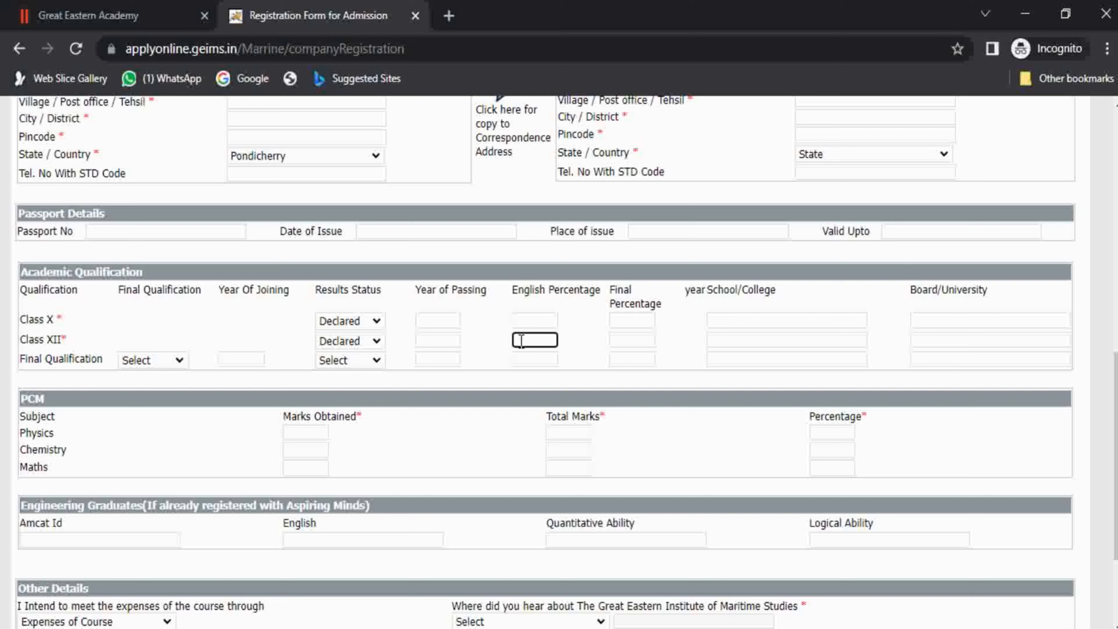
pyautogui.click(627, 342)
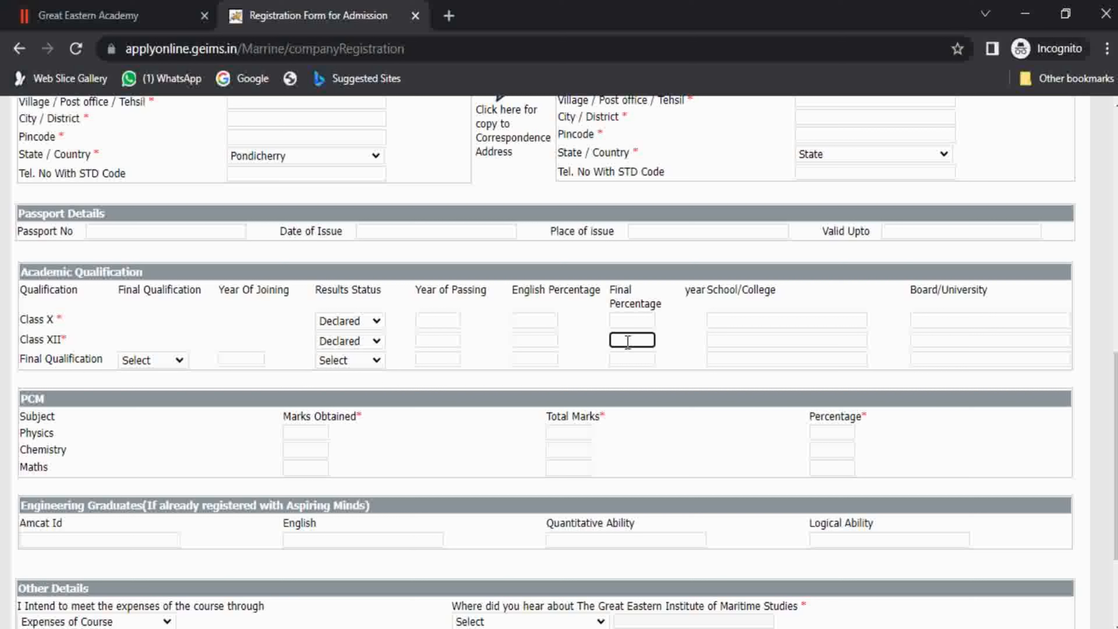
pyautogui.click(727, 339)
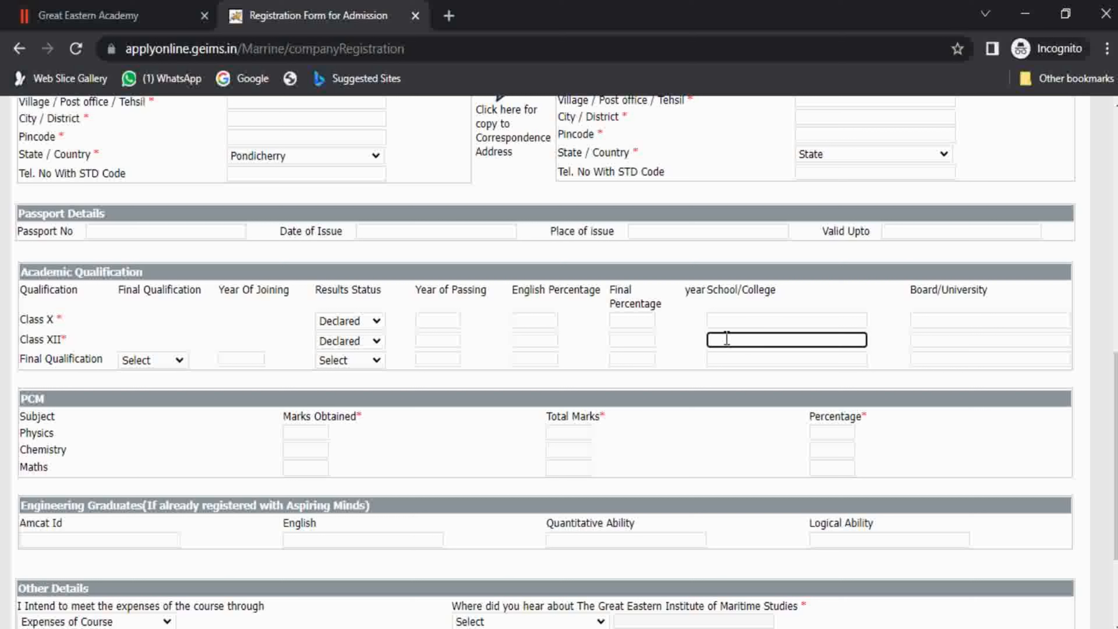
pyautogui.click(968, 339)
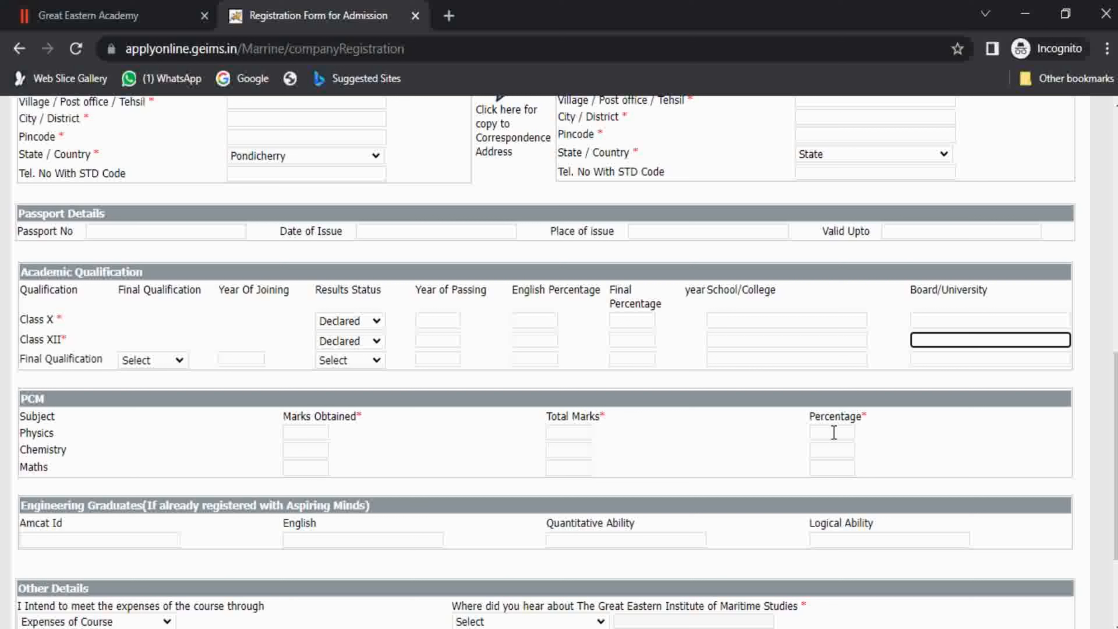
pyautogui.press('Tab')
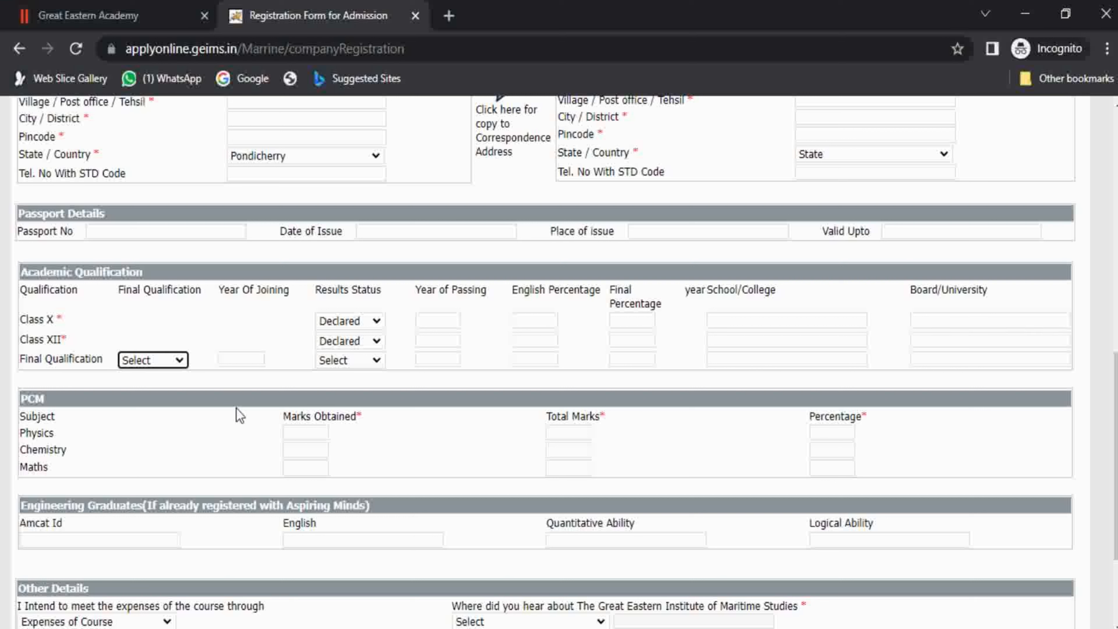
pyautogui.click(160, 360)
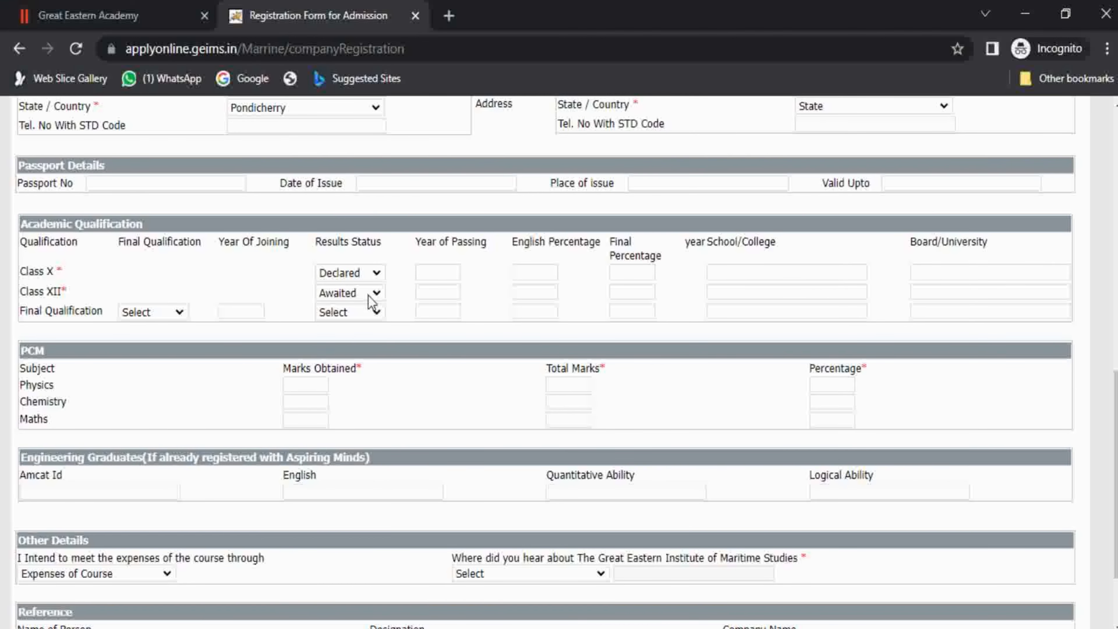
# Change the Class XII results status to Awaited, then visit its percentage fields.
pyautogui.click(371, 293)
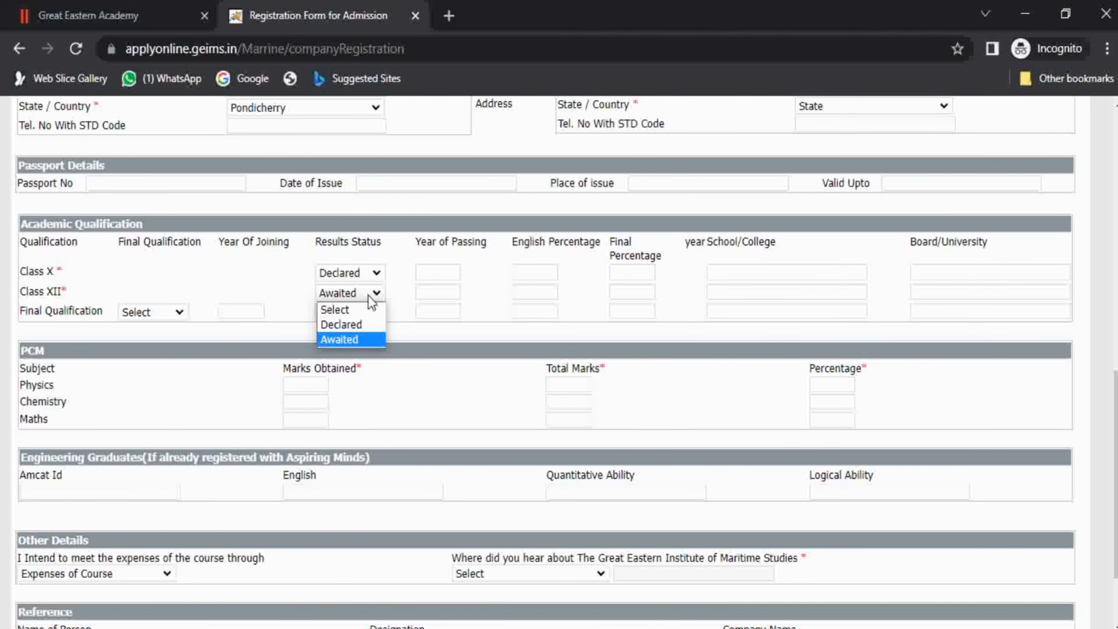
pyautogui.click(362, 347)
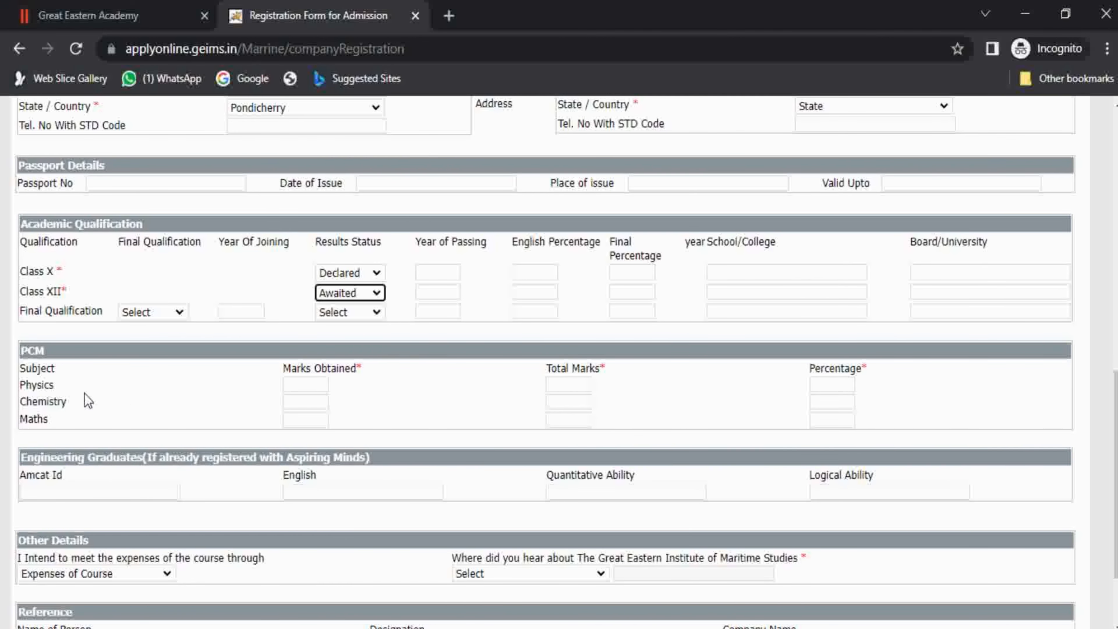
pyautogui.moveTo(22, 373); pyautogui.dragTo(64, 430)
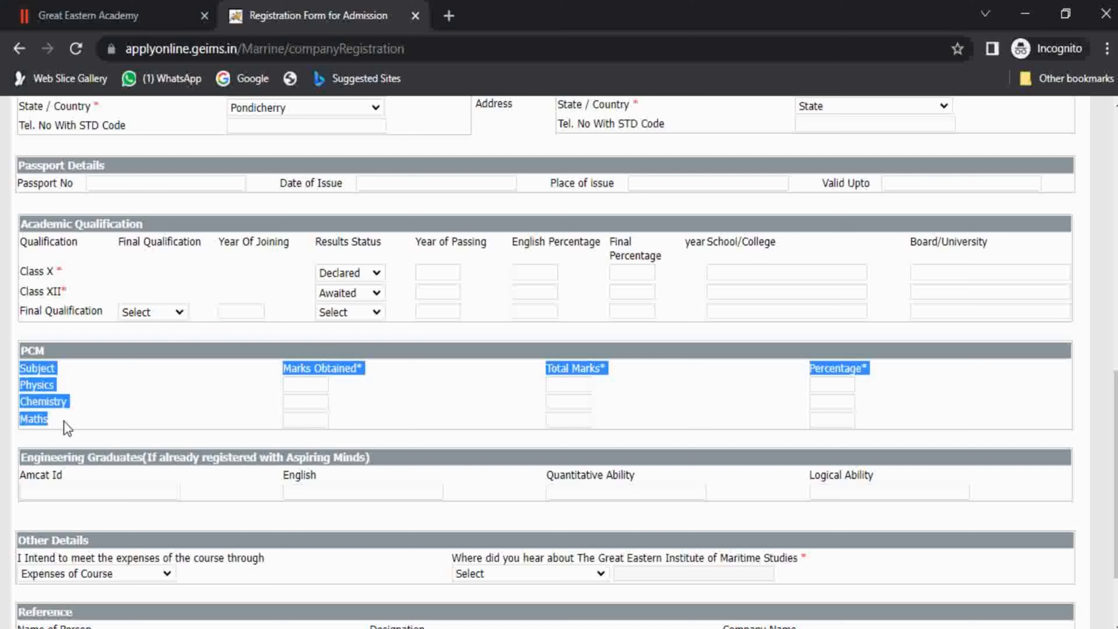
pyautogui.click(67, 429)
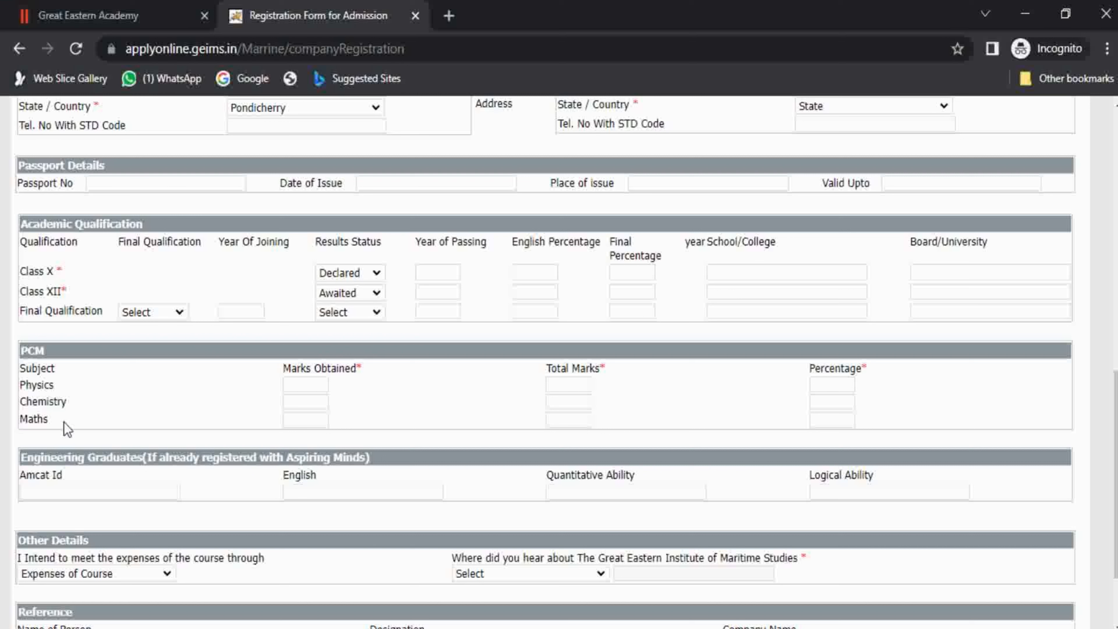
pyautogui.click(540, 292)
pyautogui.click(639, 292)
# Choose Other as the way to meet course expenses.
pyautogui.scroll(-3, 899, 469)
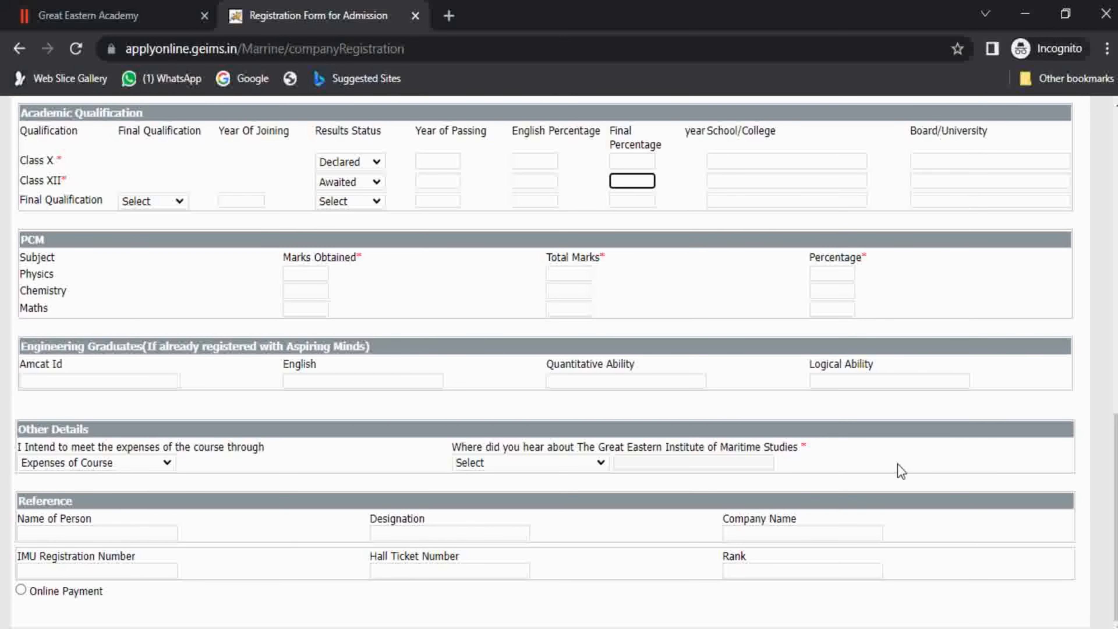
pyautogui.moveTo(96, 348); pyautogui.dragTo(123, 367)
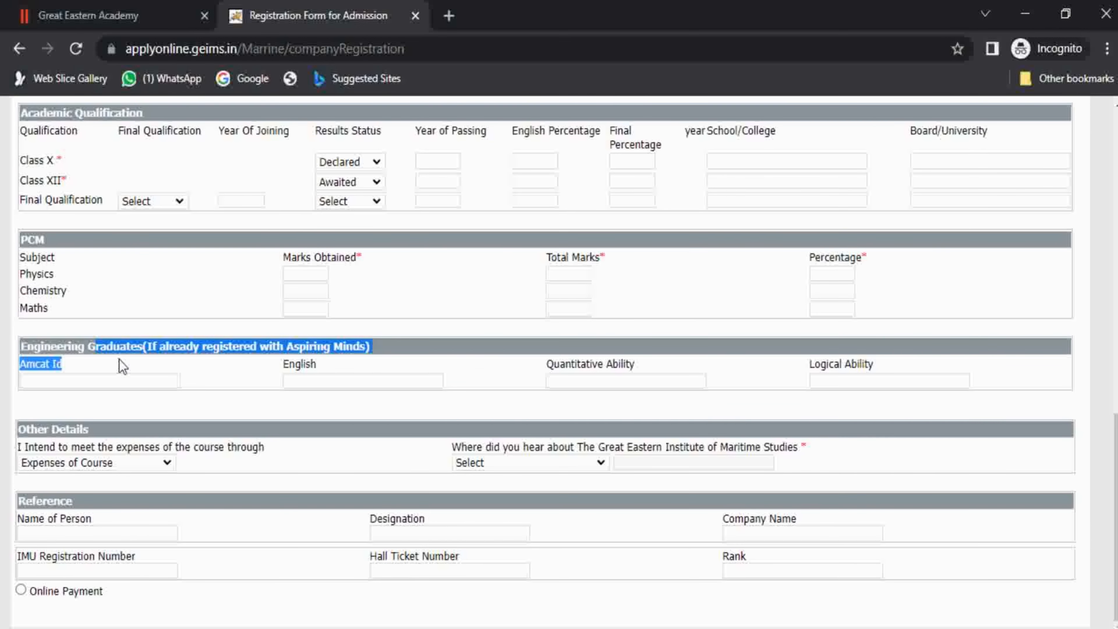
pyautogui.click(183, 352)
pyautogui.moveTo(325, 353); pyautogui.dragTo(346, 353)
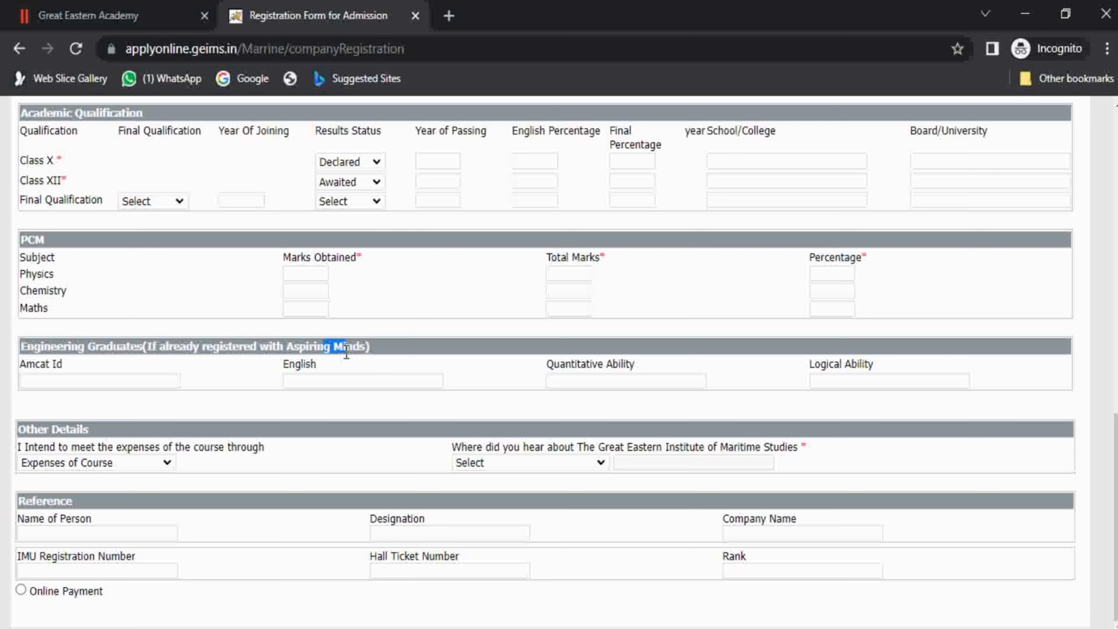
pyautogui.click(346, 352)
pyautogui.click(81, 463)
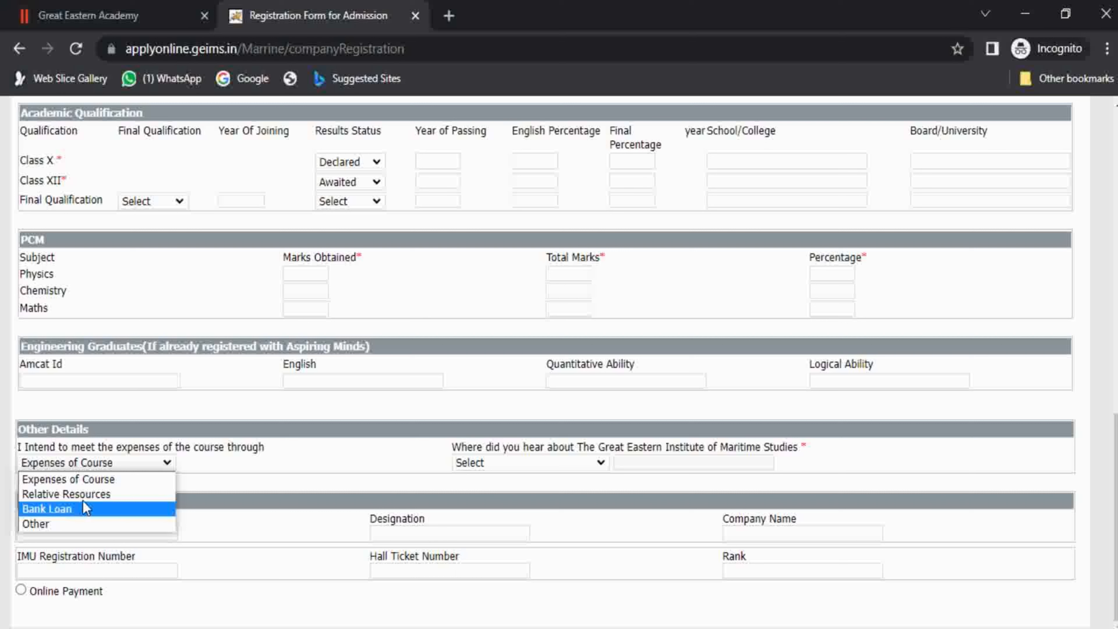
pyautogui.click(63, 524)
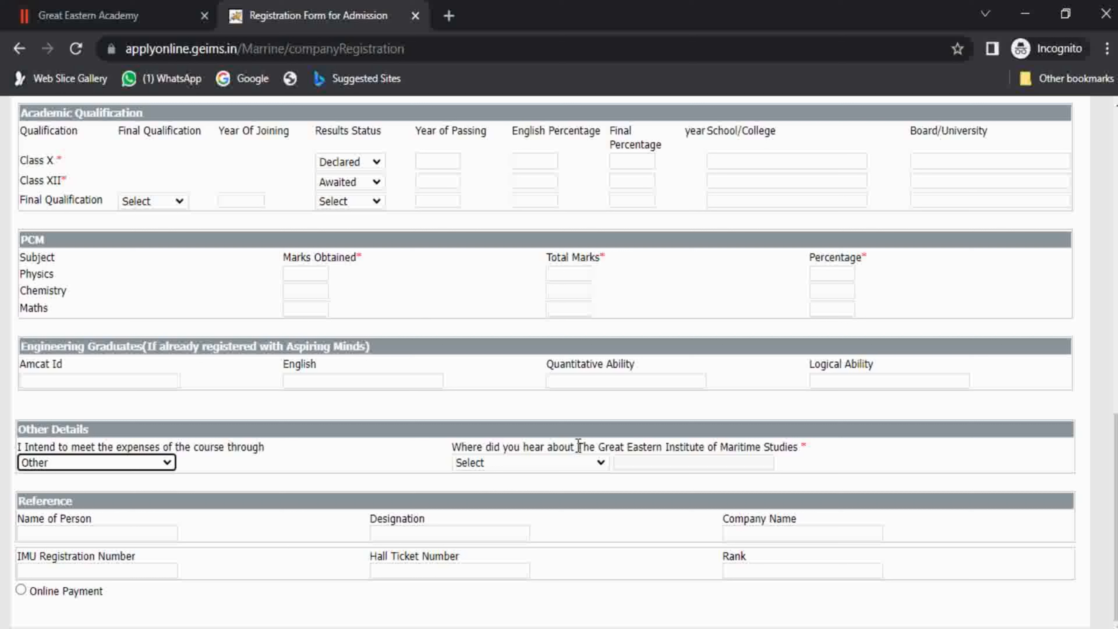
# Choose Internet as where the applicant heard about the institute.
pyautogui.moveTo(594, 448); pyautogui.dragTo(601, 449)
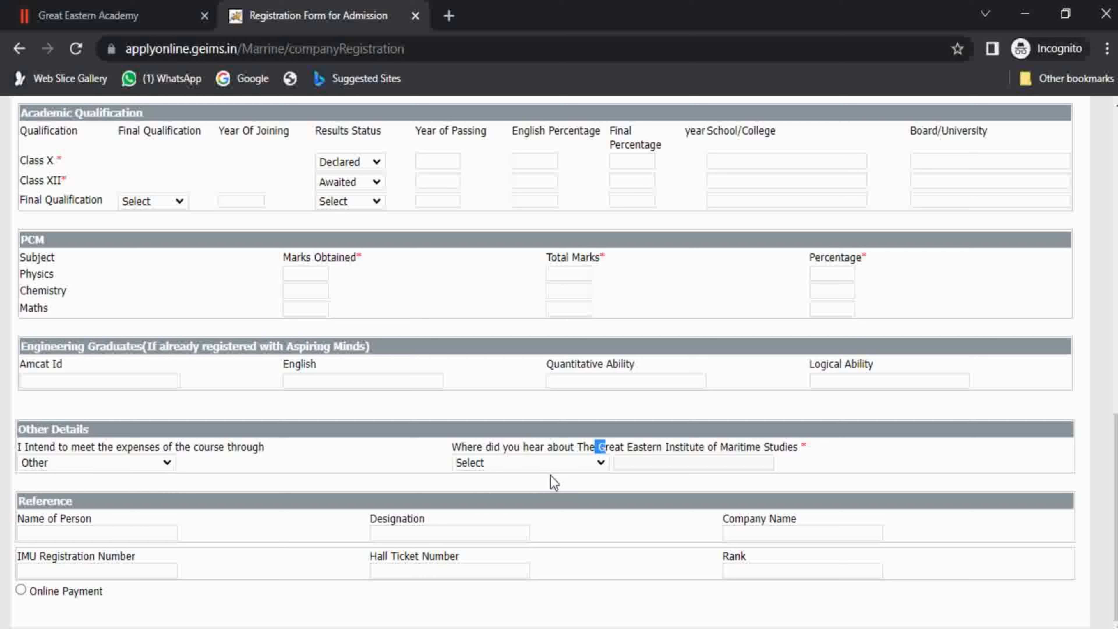
pyautogui.click(550, 464)
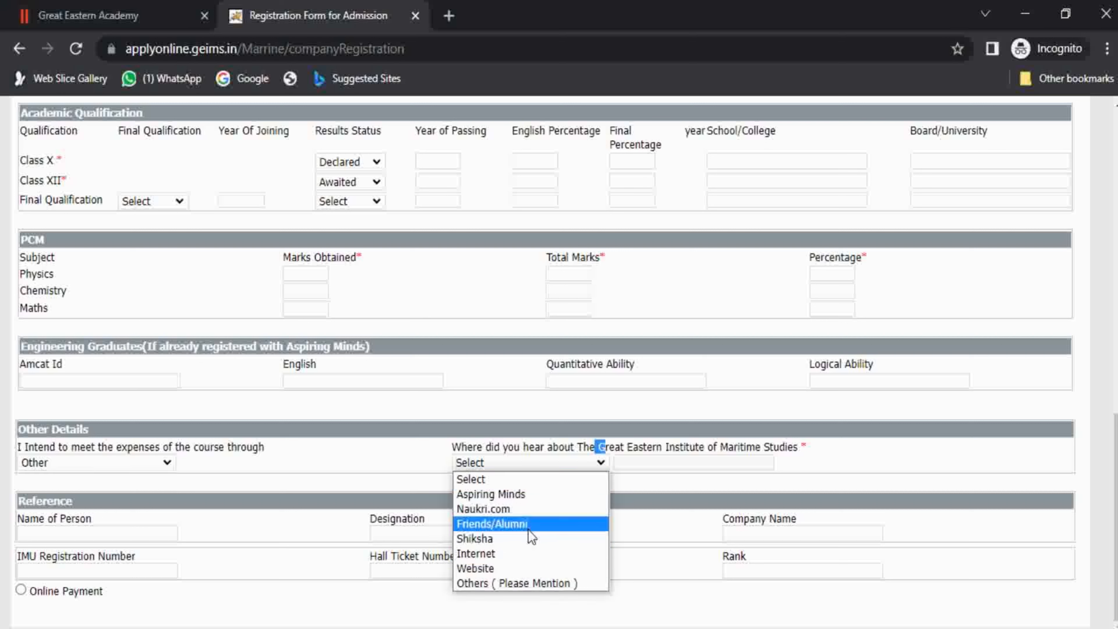
pyautogui.click(528, 554)
pyautogui.click(3, 513)
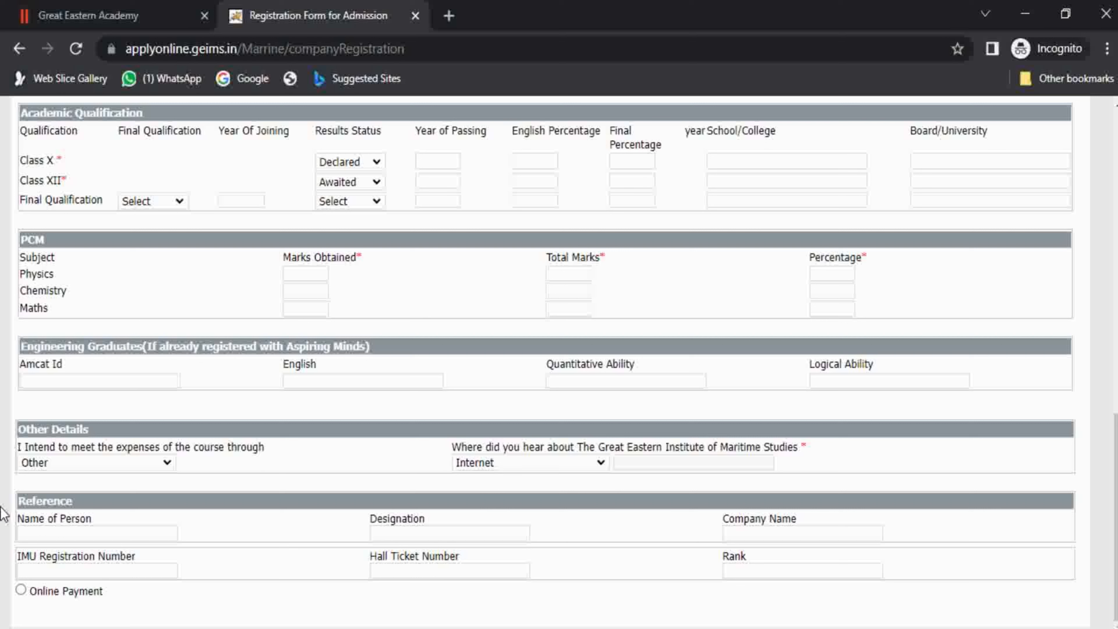
# Step through the reference Name of Person, Designation and Company Name fields, leaving them blank.
pyautogui.click(45, 531)
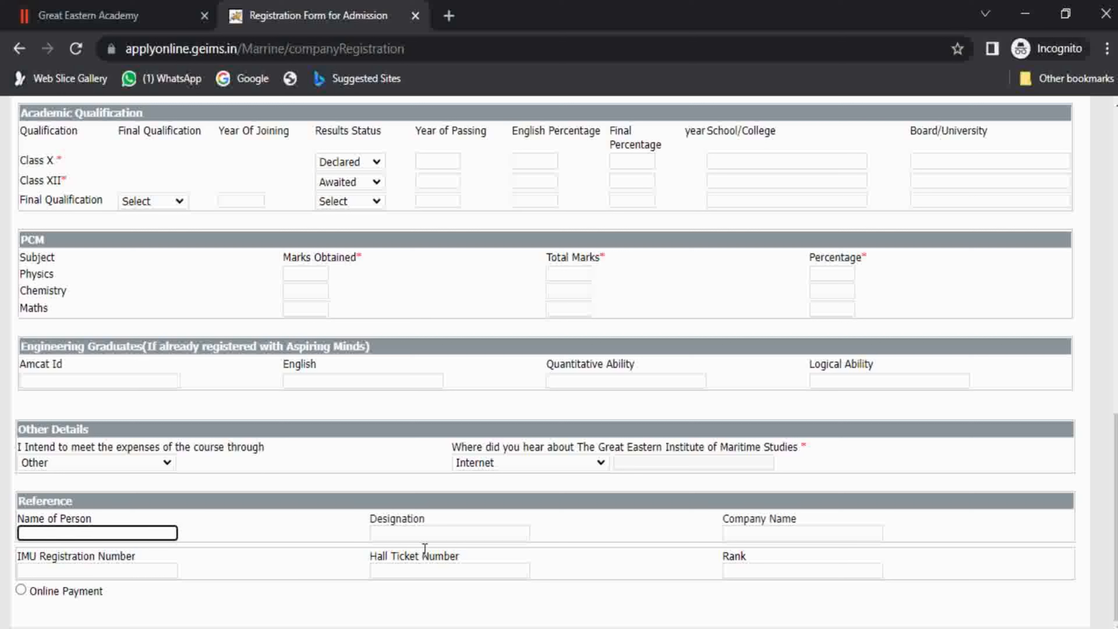
pyautogui.click(420, 535)
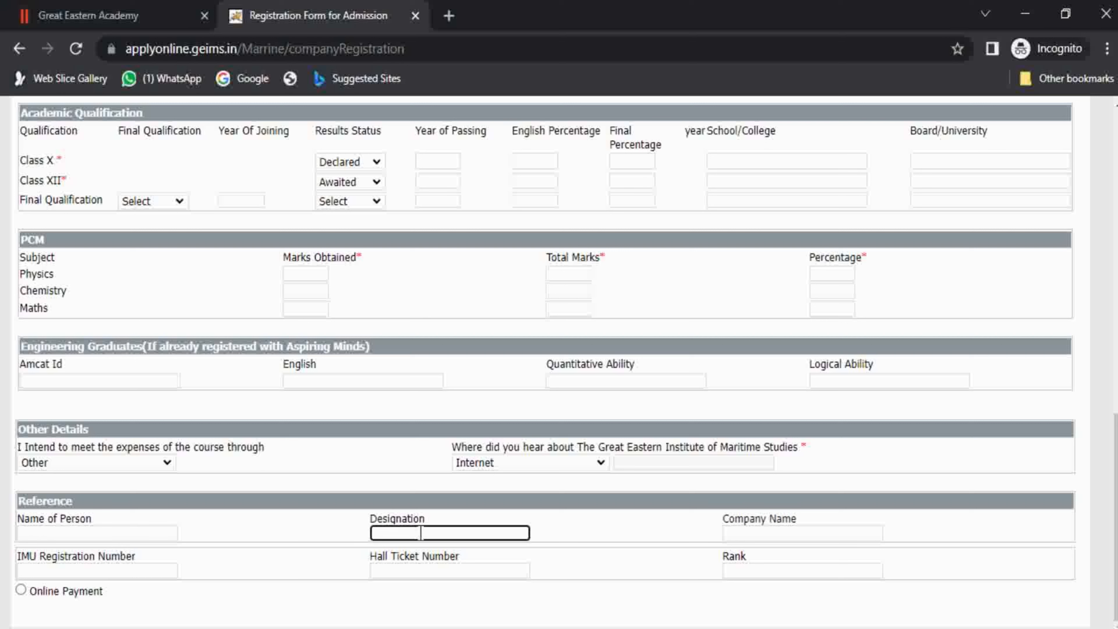
pyautogui.click(766, 533)
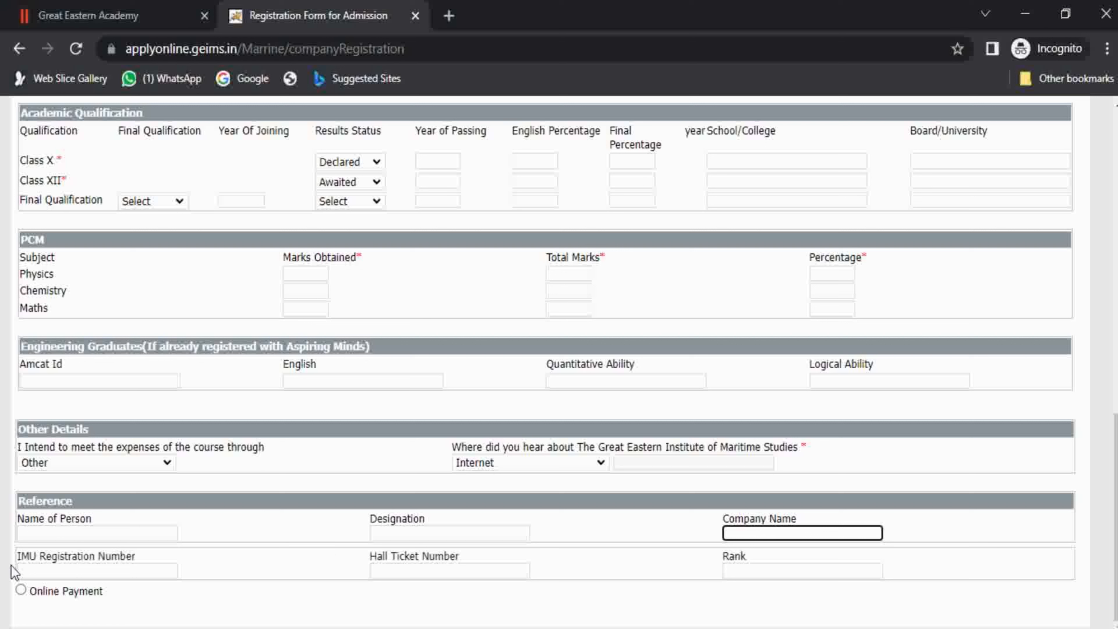
pyautogui.moveTo(16, 557); pyautogui.dragTo(112, 556)
pyautogui.click(108, 555)
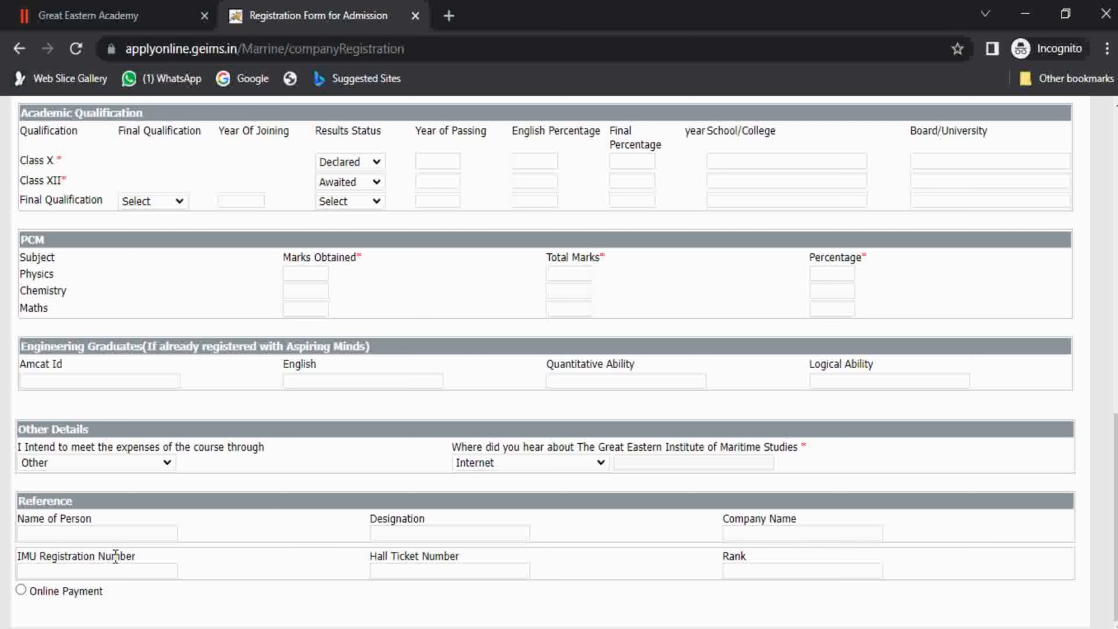
# Pass over the IMU Registration Number, Hall Ticket Number and Rank fields without entering values.
pyautogui.click(80, 570)
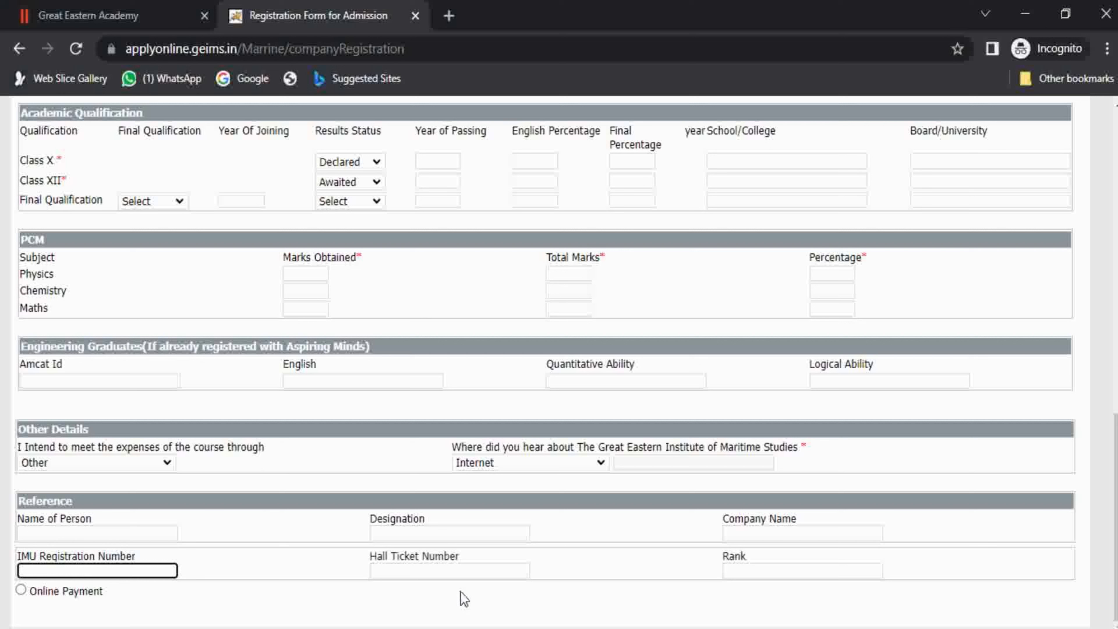
pyautogui.click(439, 572)
pyautogui.click(794, 573)
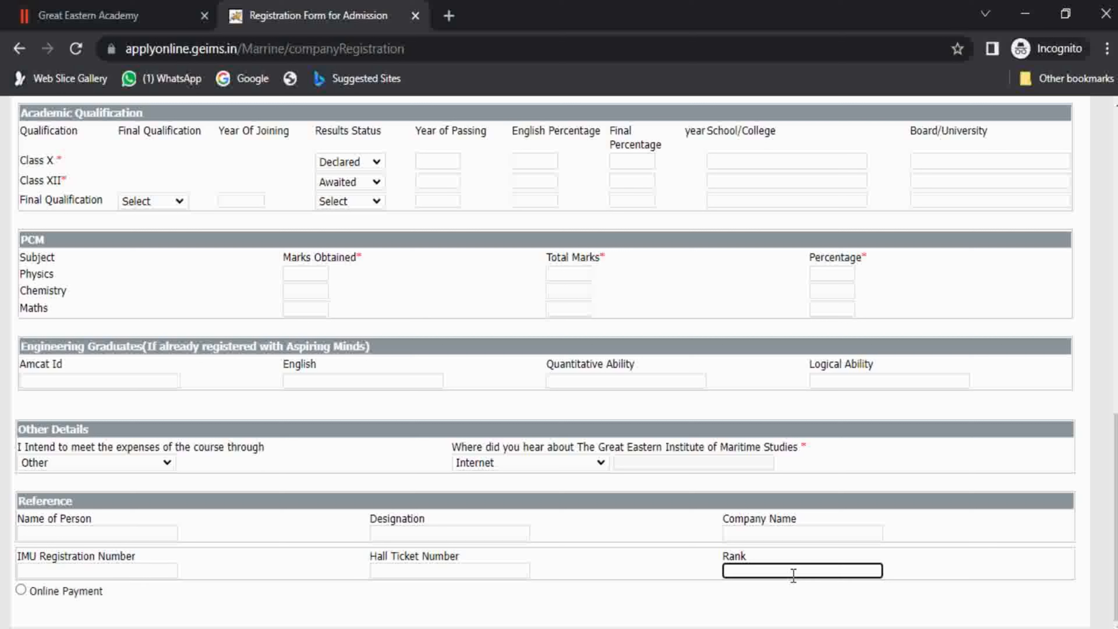
pyautogui.click(66, 554)
pyautogui.moveTo(61, 555); pyautogui.dragTo(101, 556)
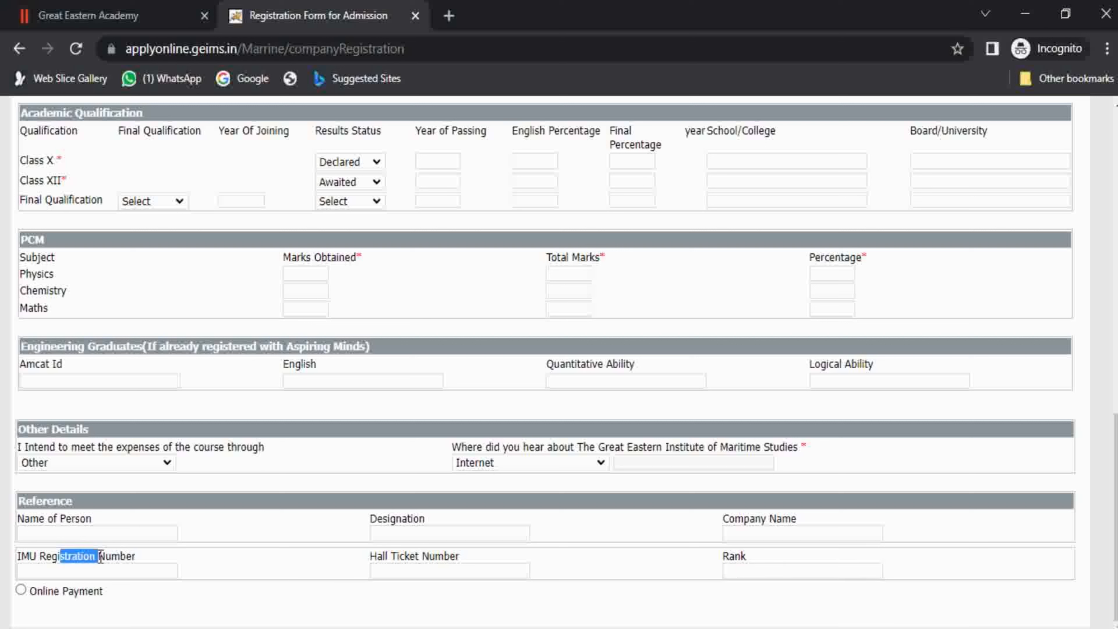
pyautogui.click(101, 557)
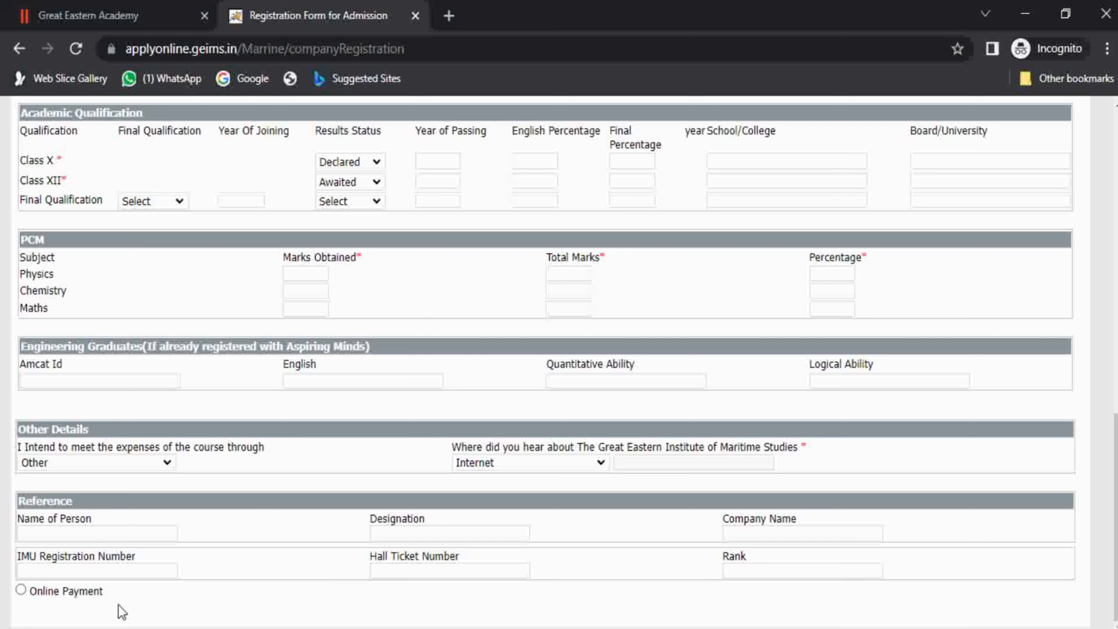
# Select Online Payment and confirm the Amount field shows the 750 application fee.
pyautogui.click(21, 589)
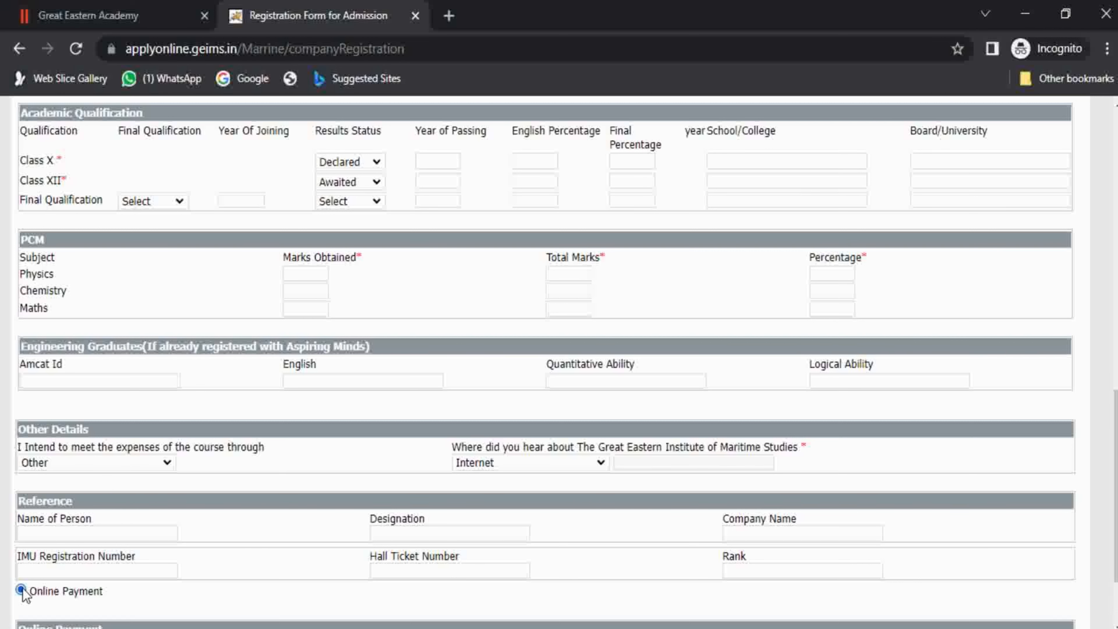
pyautogui.scroll(-2, 368, 570)
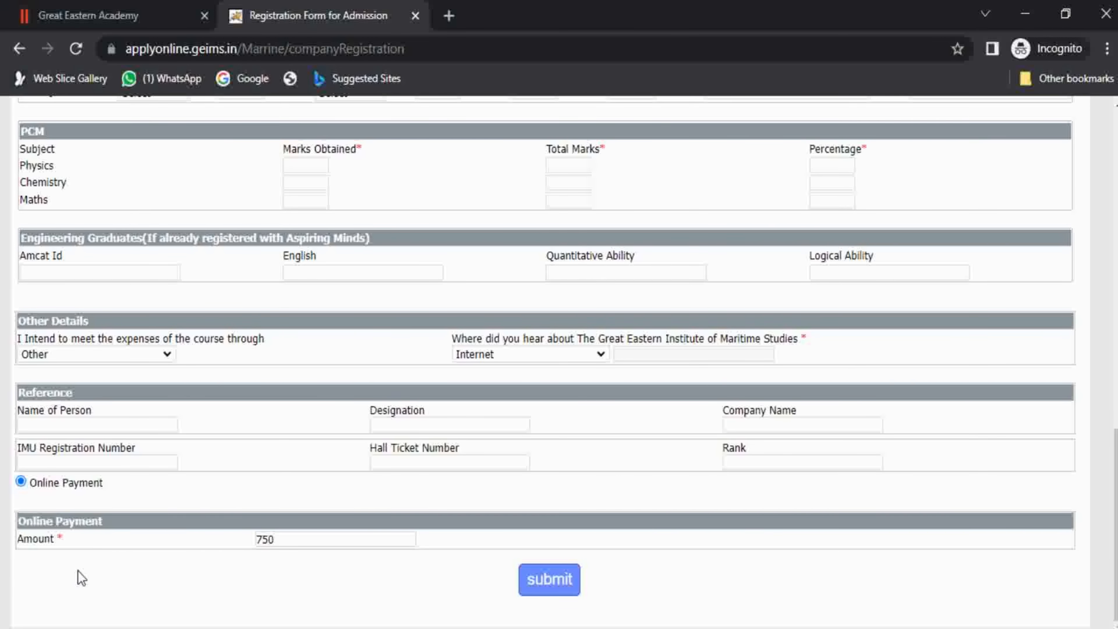
pyautogui.click(286, 545)
pyautogui.moveTo(286, 547); pyautogui.dragTo(255, 547)
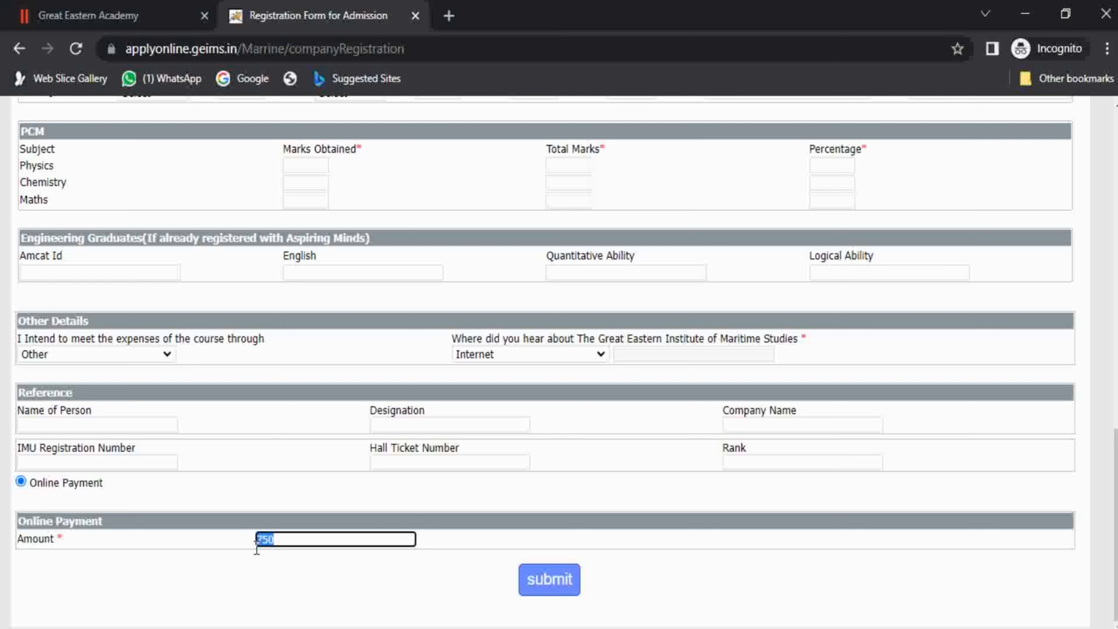
pyautogui.click(254, 548)
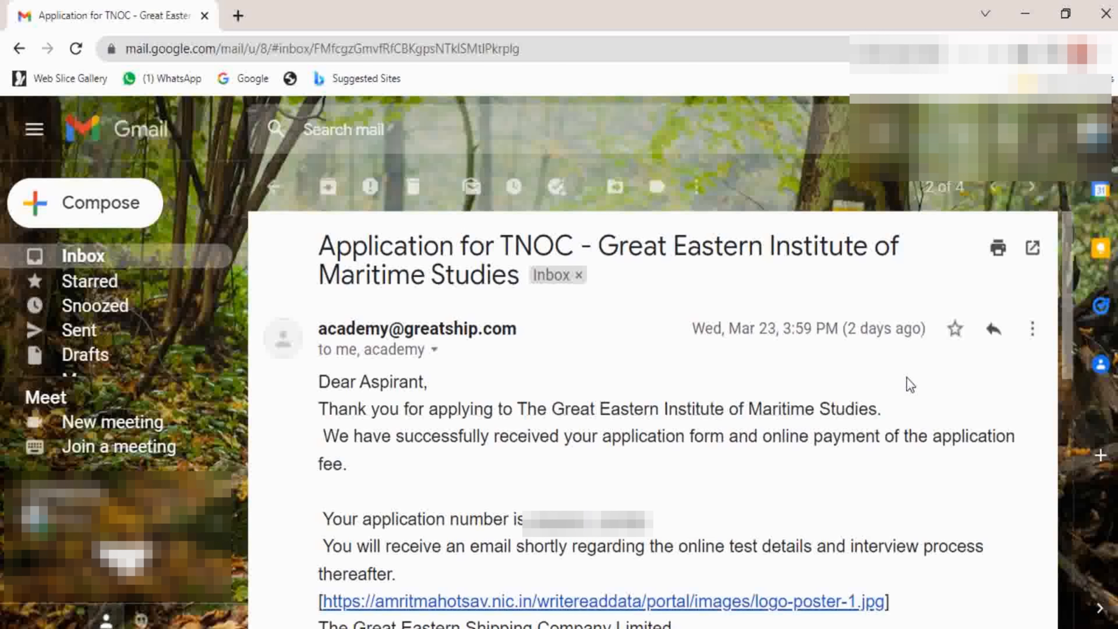
# Read the Gmail confirmation email's thank-you, receipt and application number lines.
pyautogui.moveTo(338, 409); pyautogui.dragTo(706, 511)
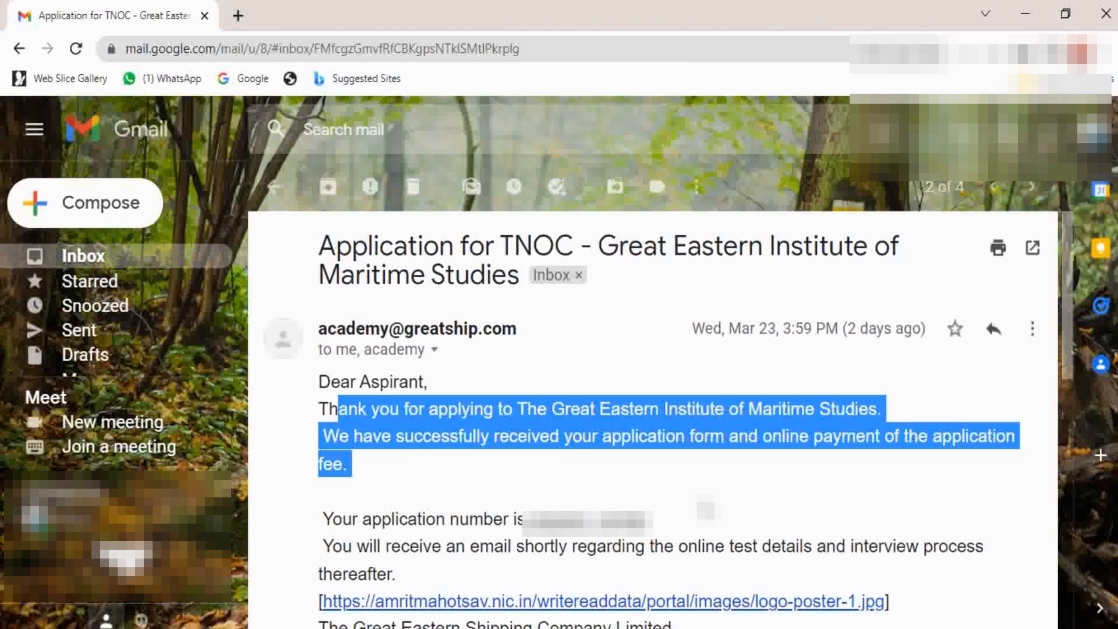
pyautogui.click(706, 511)
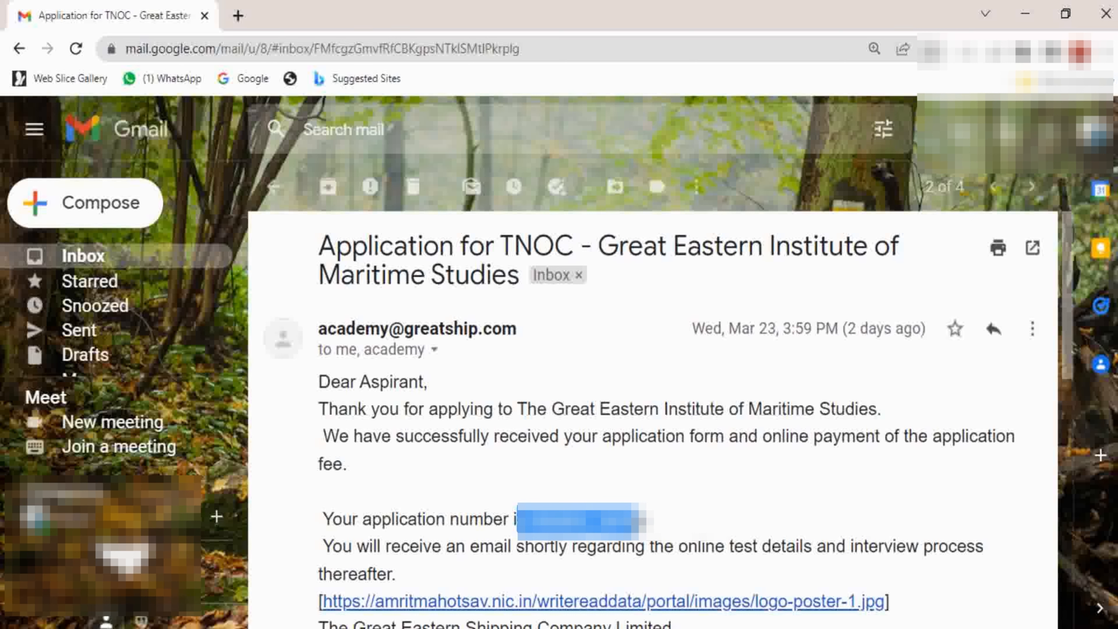
pyautogui.click(636, 523)
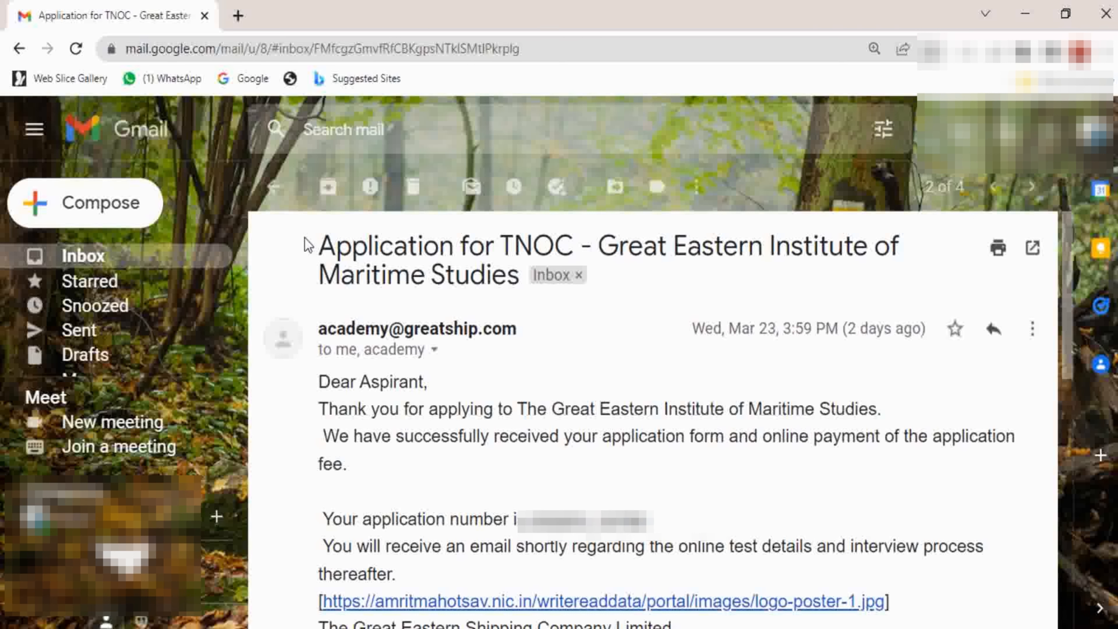